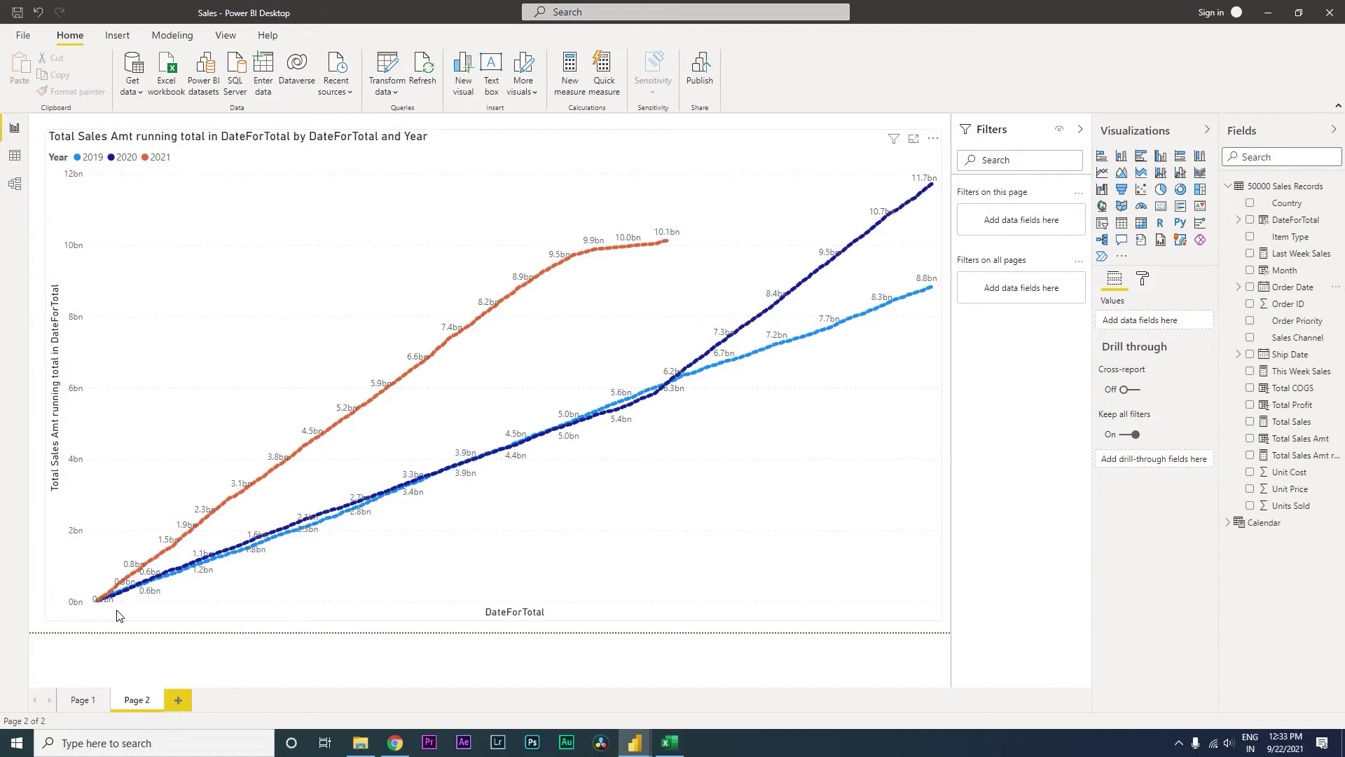
# Inspect the Page 2 running-total chart's tooltips for the 2019, 2020 and 2021 lines
pyautogui.moveTo(333, 531)
pyautogui.moveTo(715, 270)
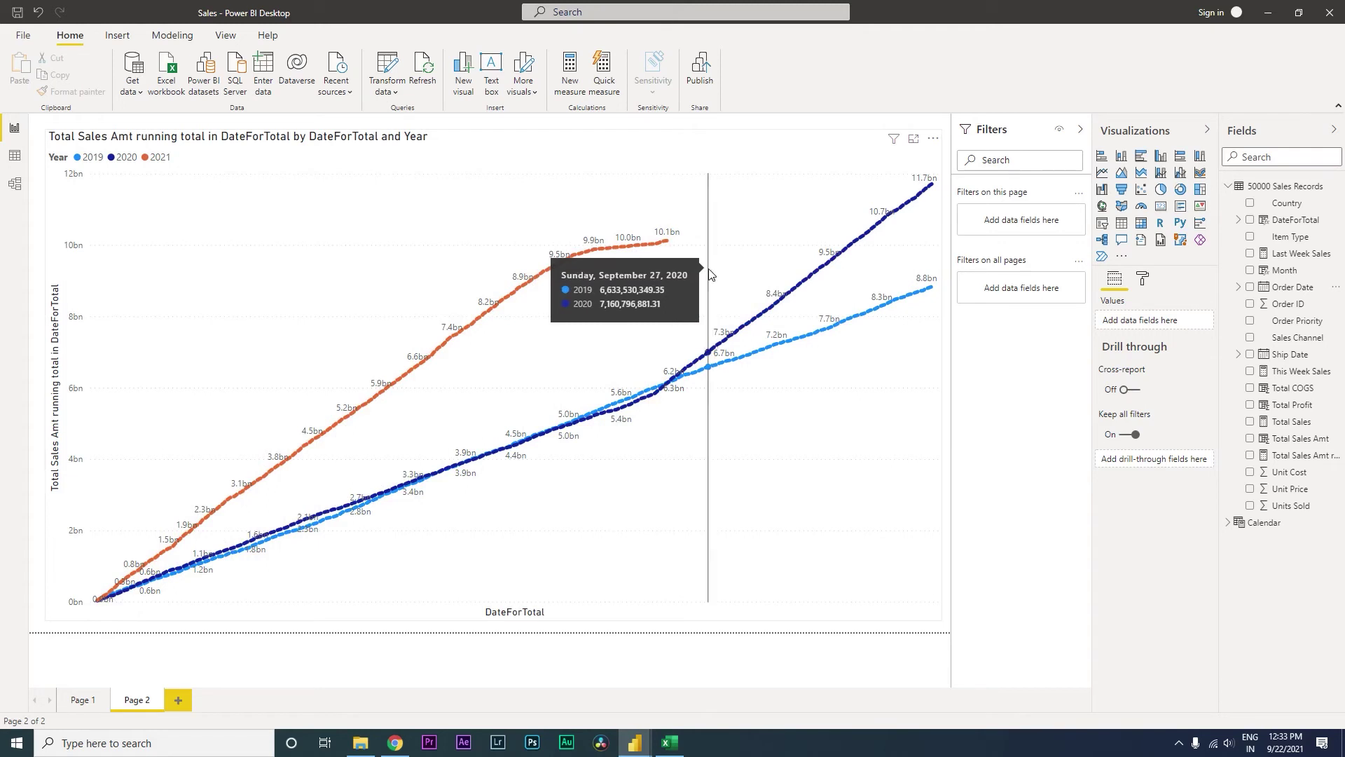
pyautogui.click(179, 701)
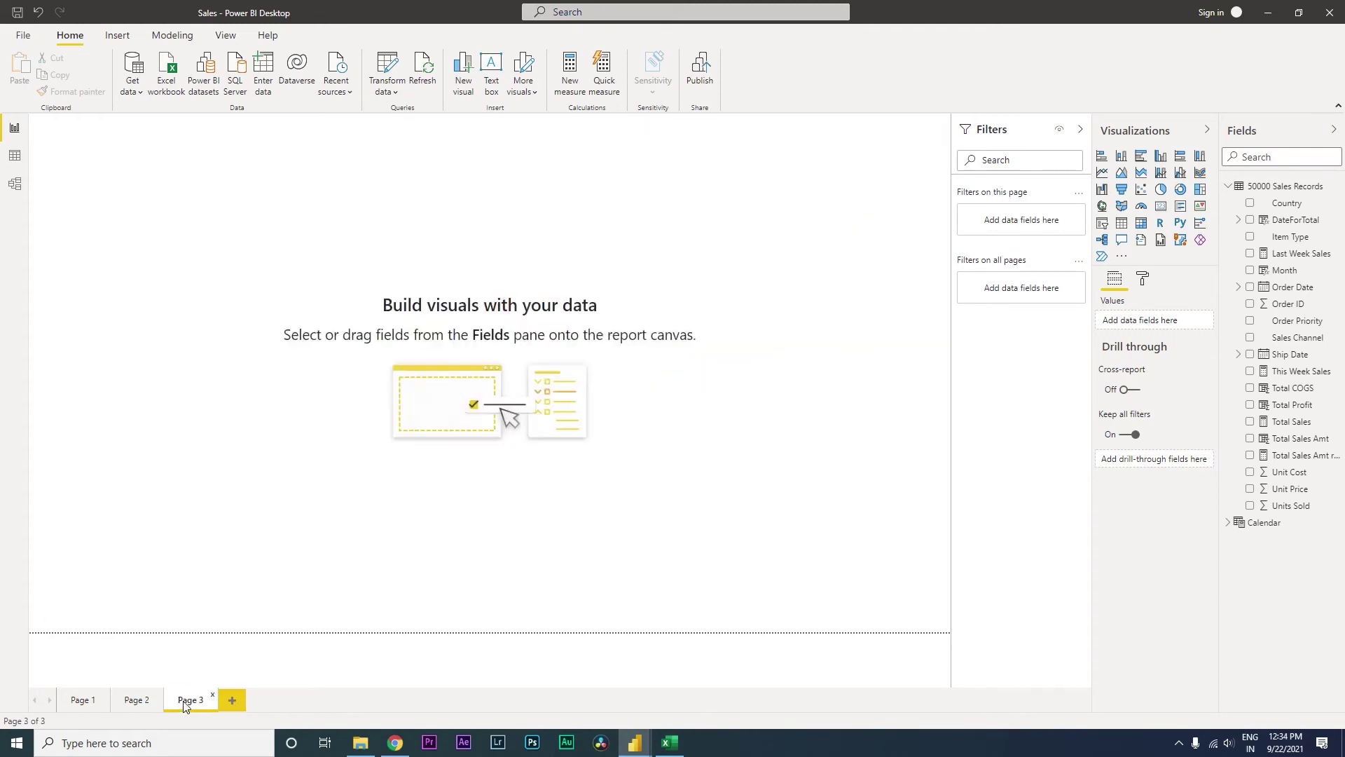
pyautogui.click(1104, 175)
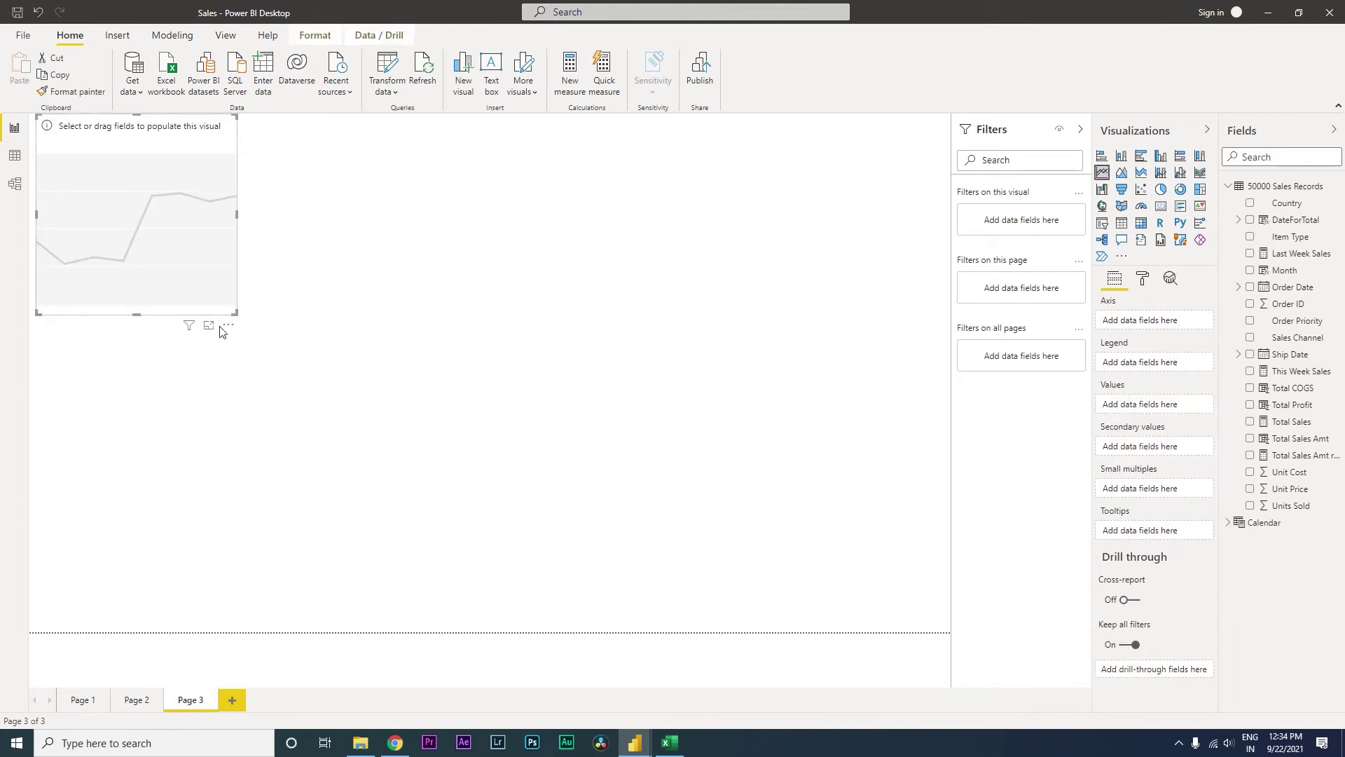
pyautogui.moveTo(236, 313); pyautogui.dragTo(966, 553)
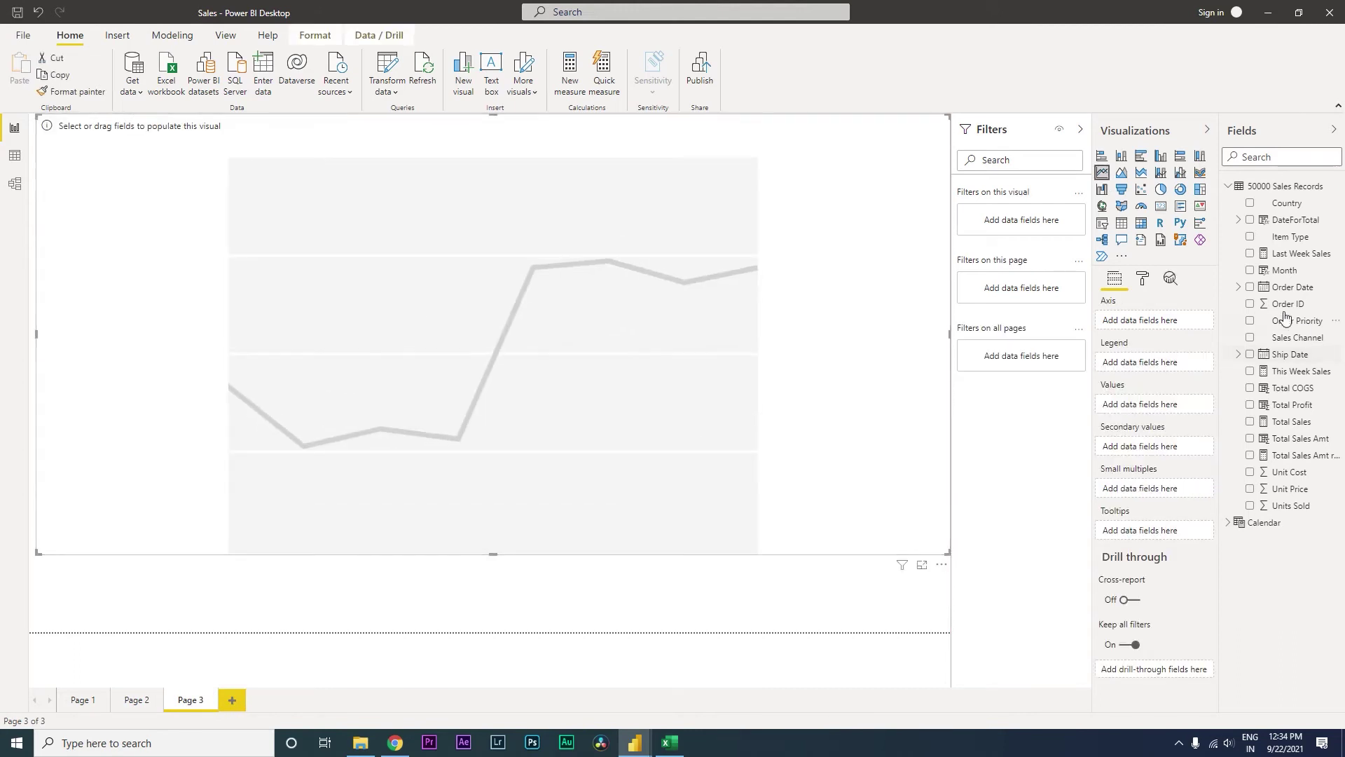
pyautogui.click(1251, 288)
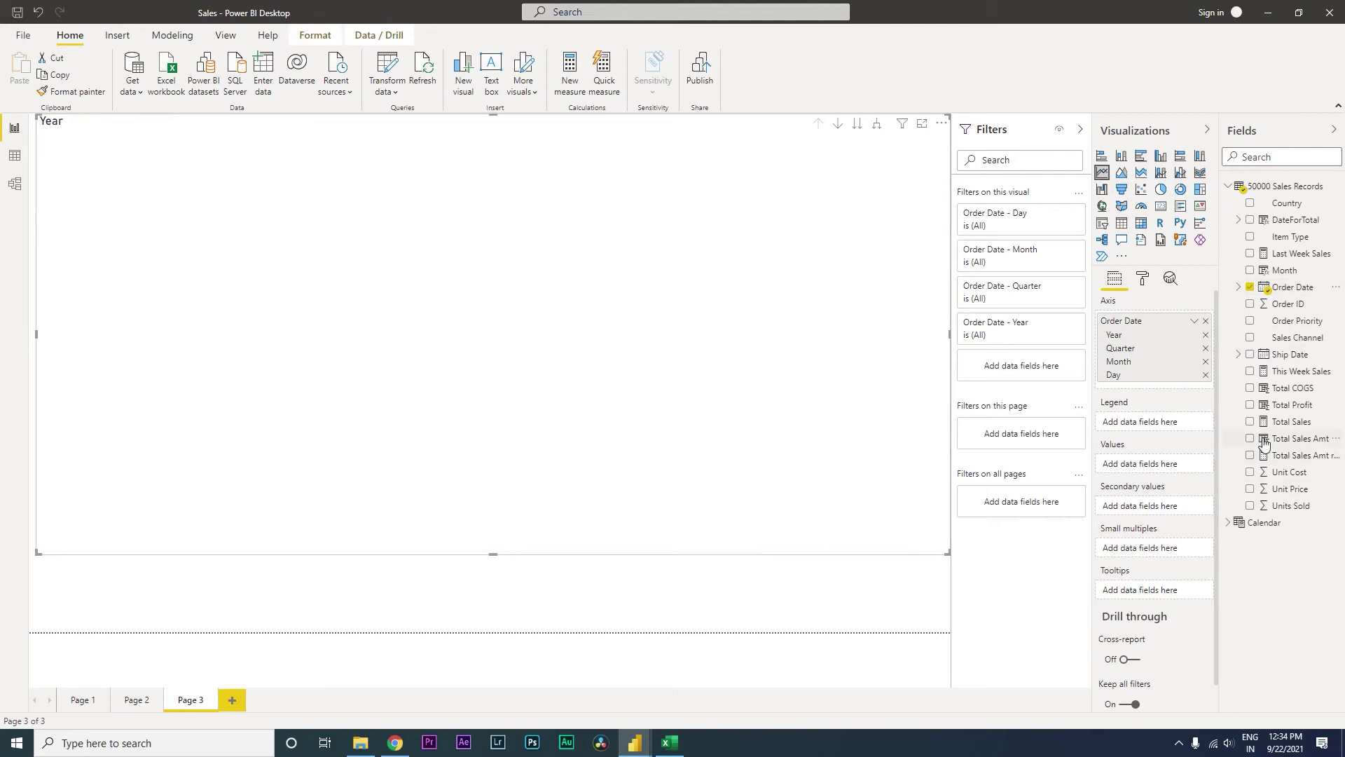
pyautogui.click(1251, 439)
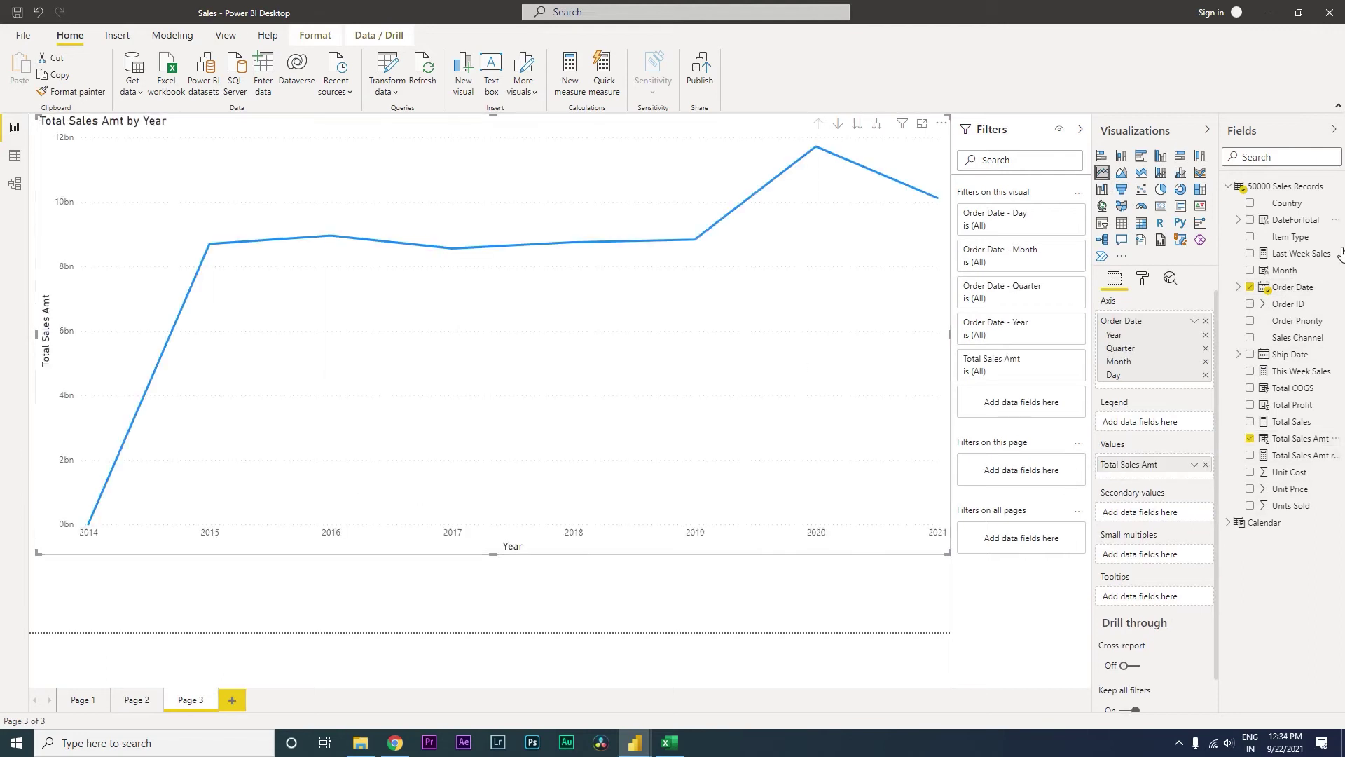
pyautogui.click(1205, 348)
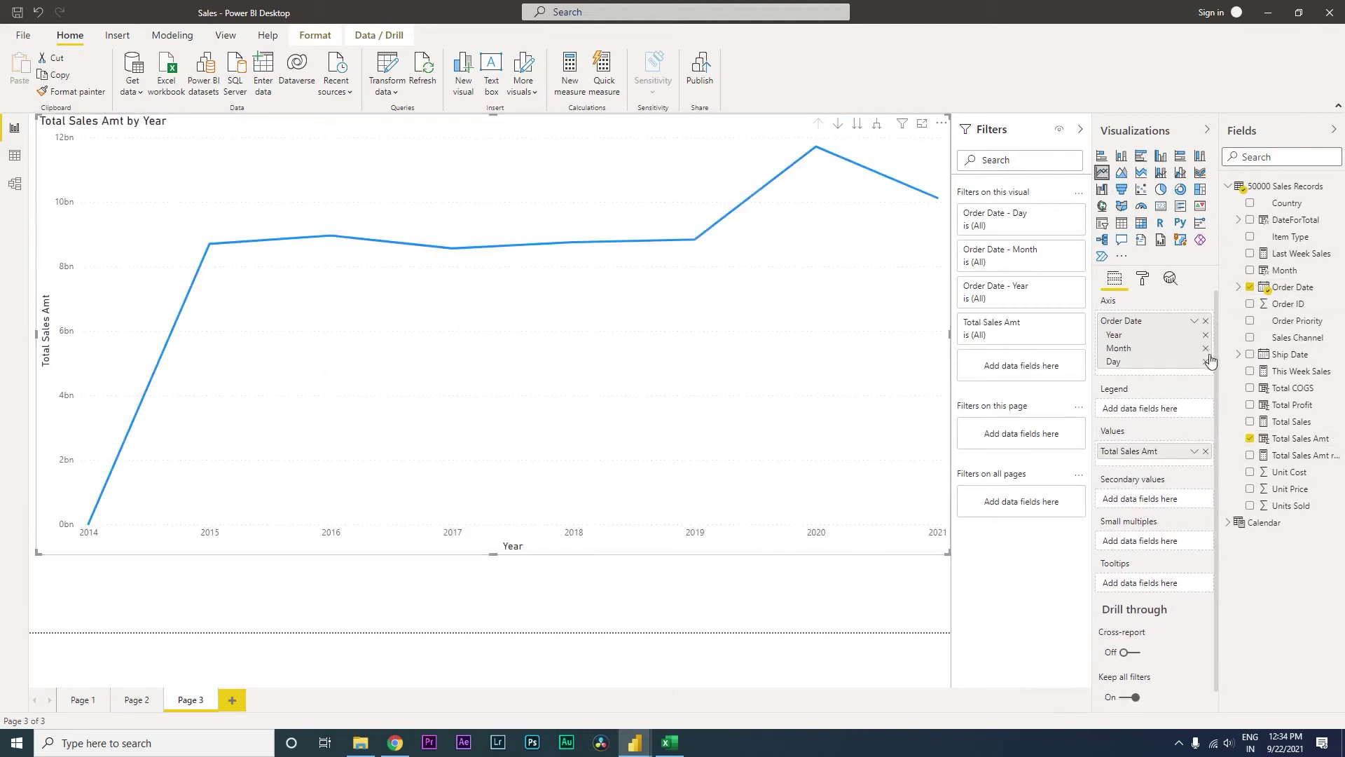
pyautogui.click(1207, 362)
pyautogui.click(1206, 349)
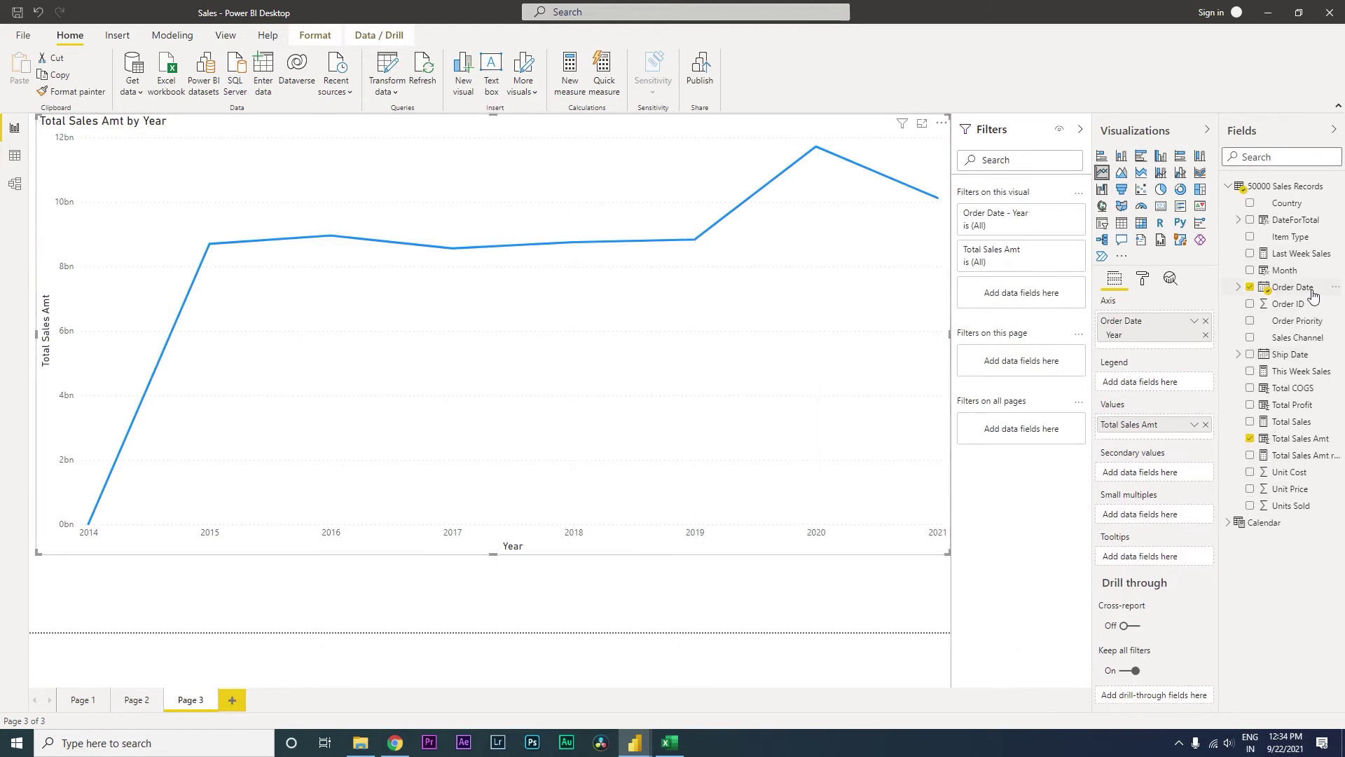
pyautogui.moveTo(1306, 288); pyautogui.dragTo(1149, 382)
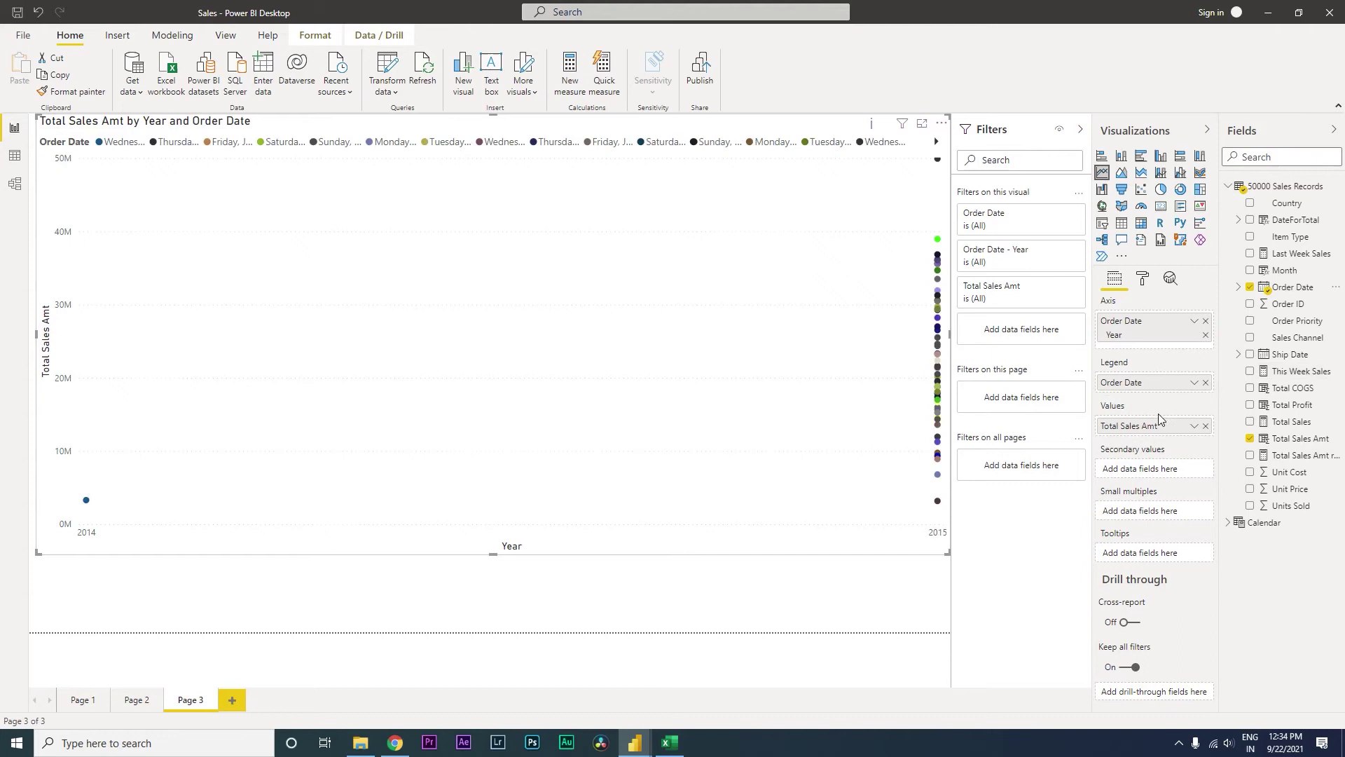
pyautogui.click(1194, 383)
pyautogui.click(1239, 504)
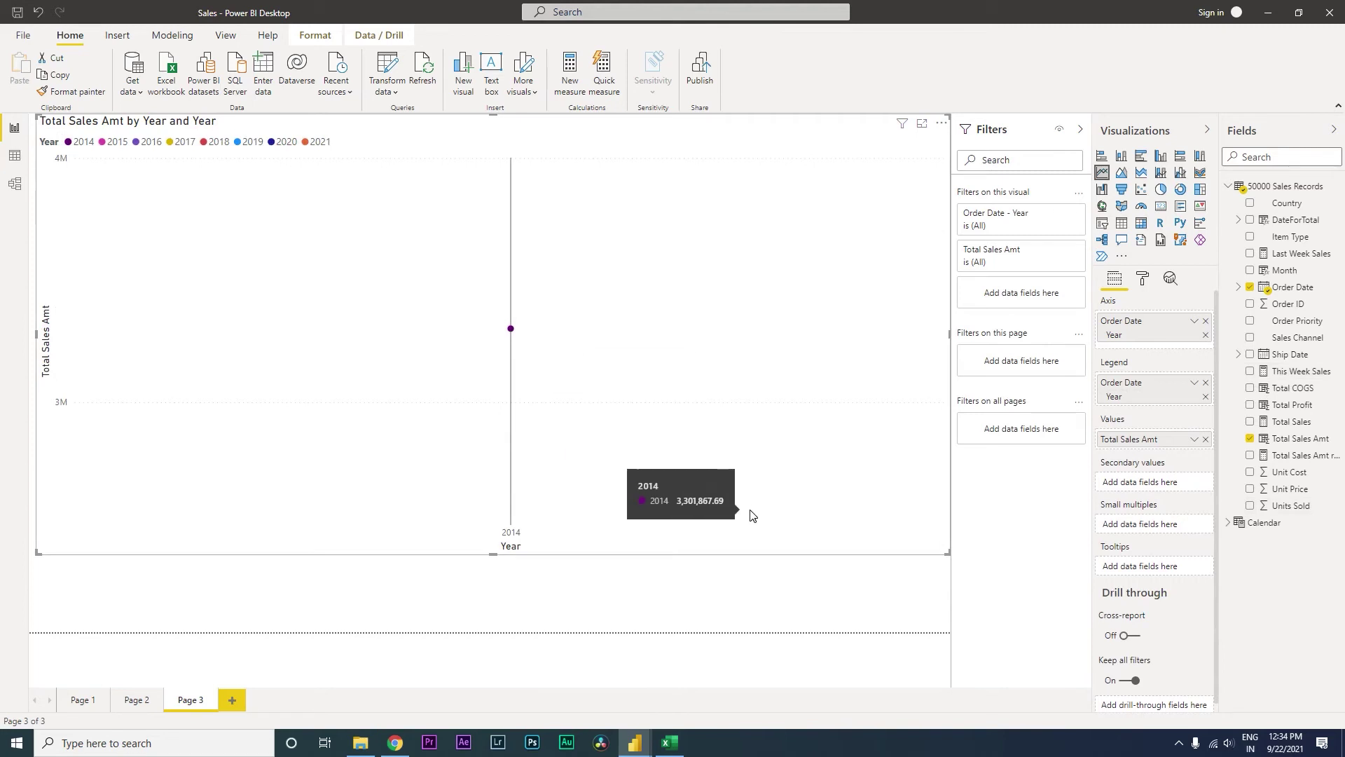
pyautogui.press('Delete')
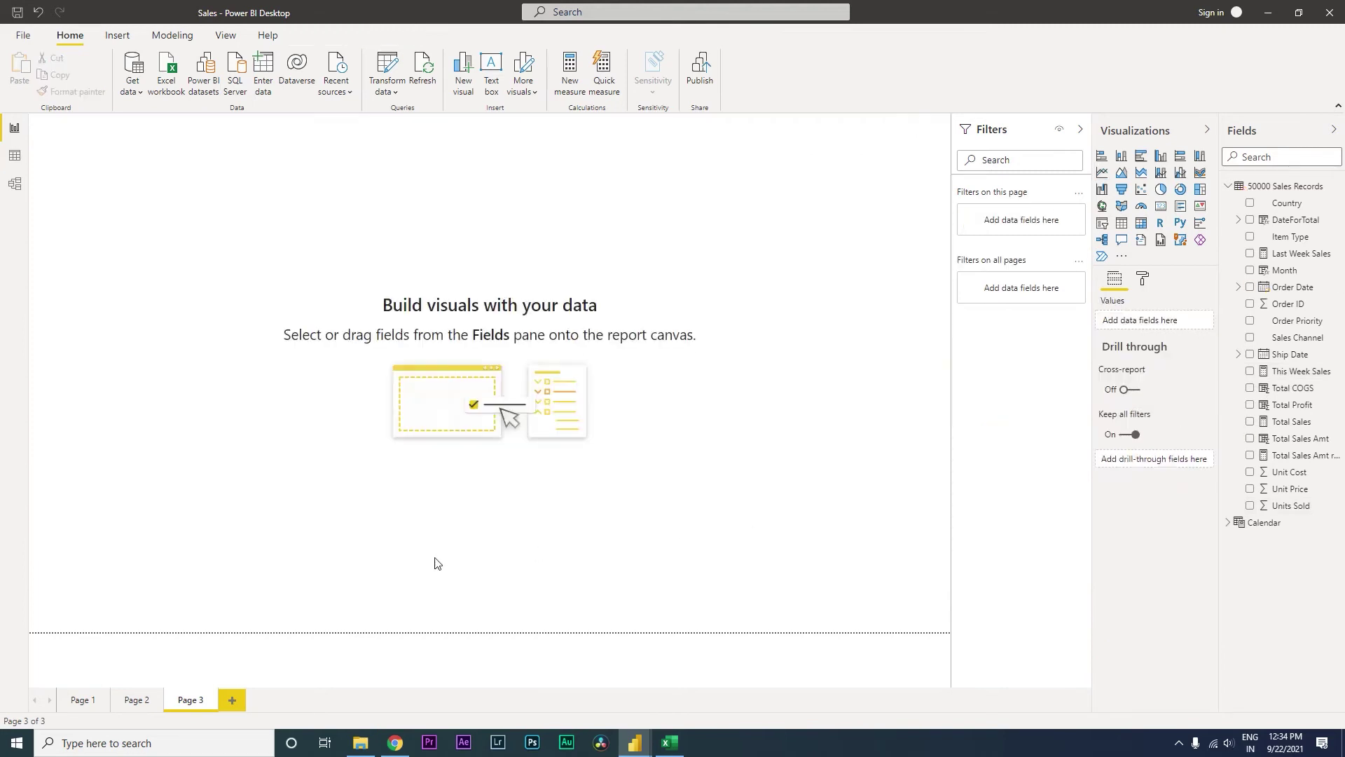
# After glancing back at Page 2, add a 50000 Sales Records column named 'DateforRunning Total'
pyautogui.click(155, 699)
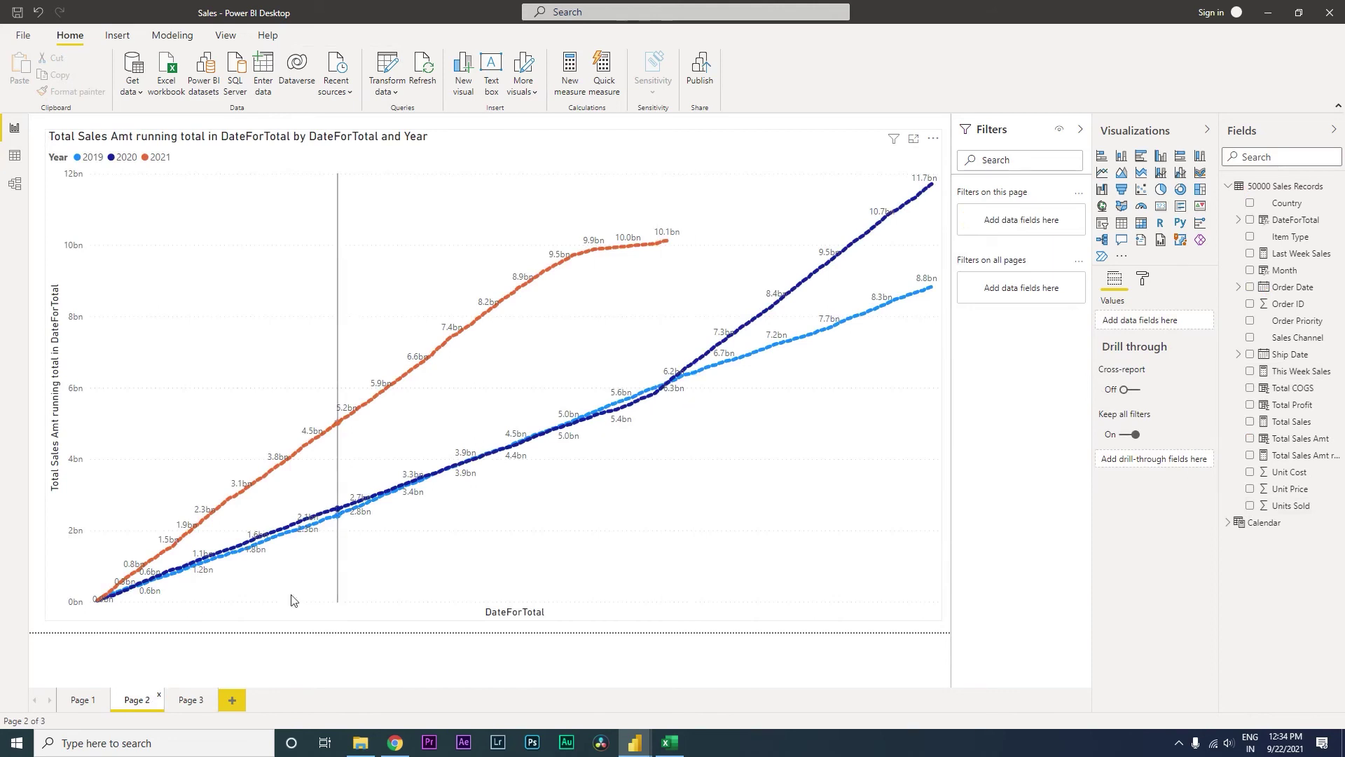
pyautogui.click(193, 702)
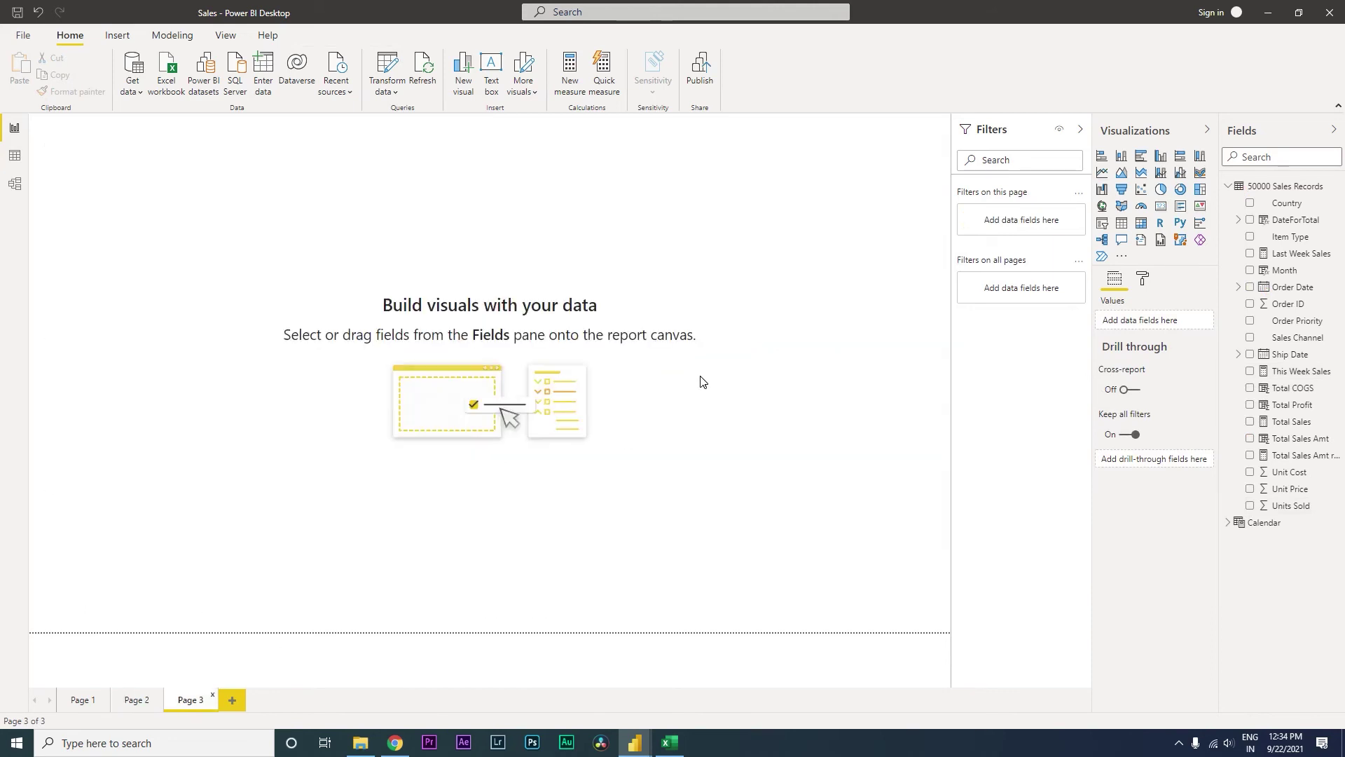
pyautogui.click(1336, 187)
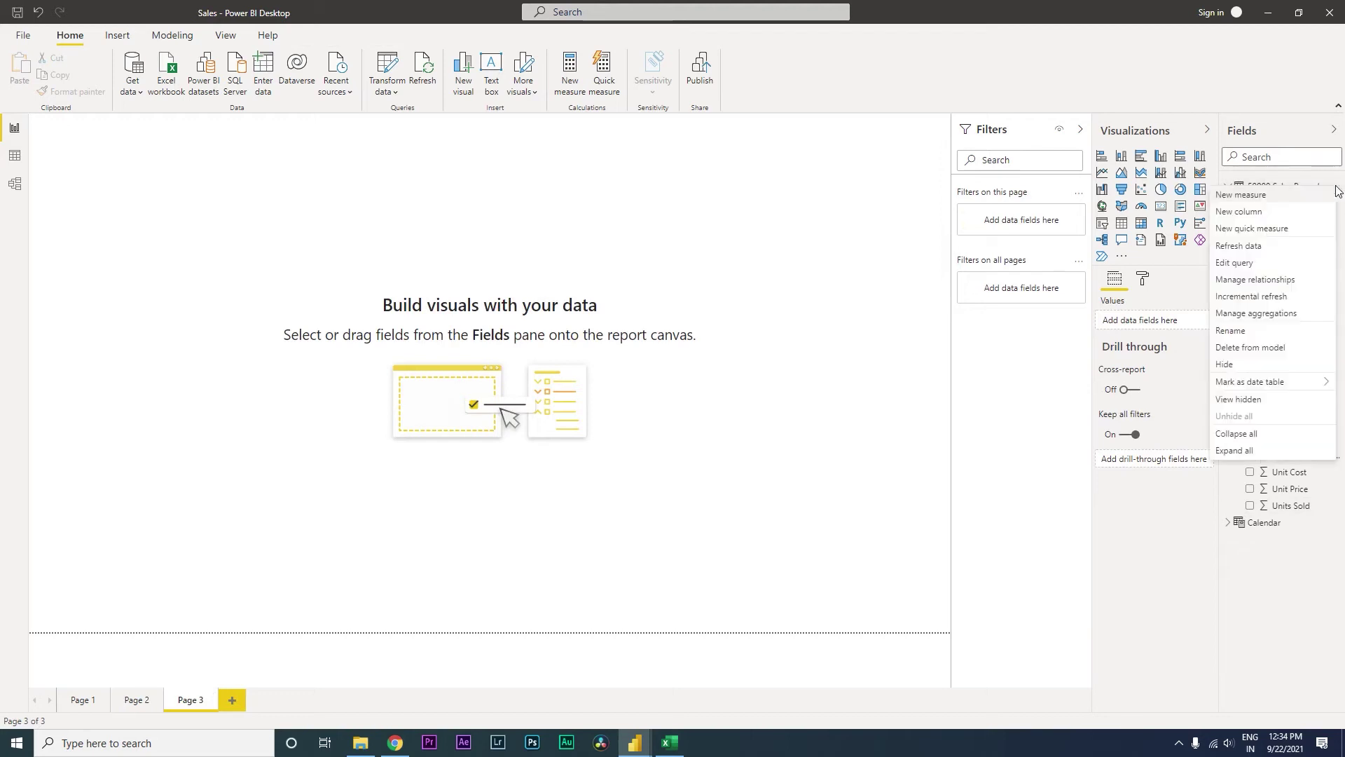
pyautogui.click(1254, 211)
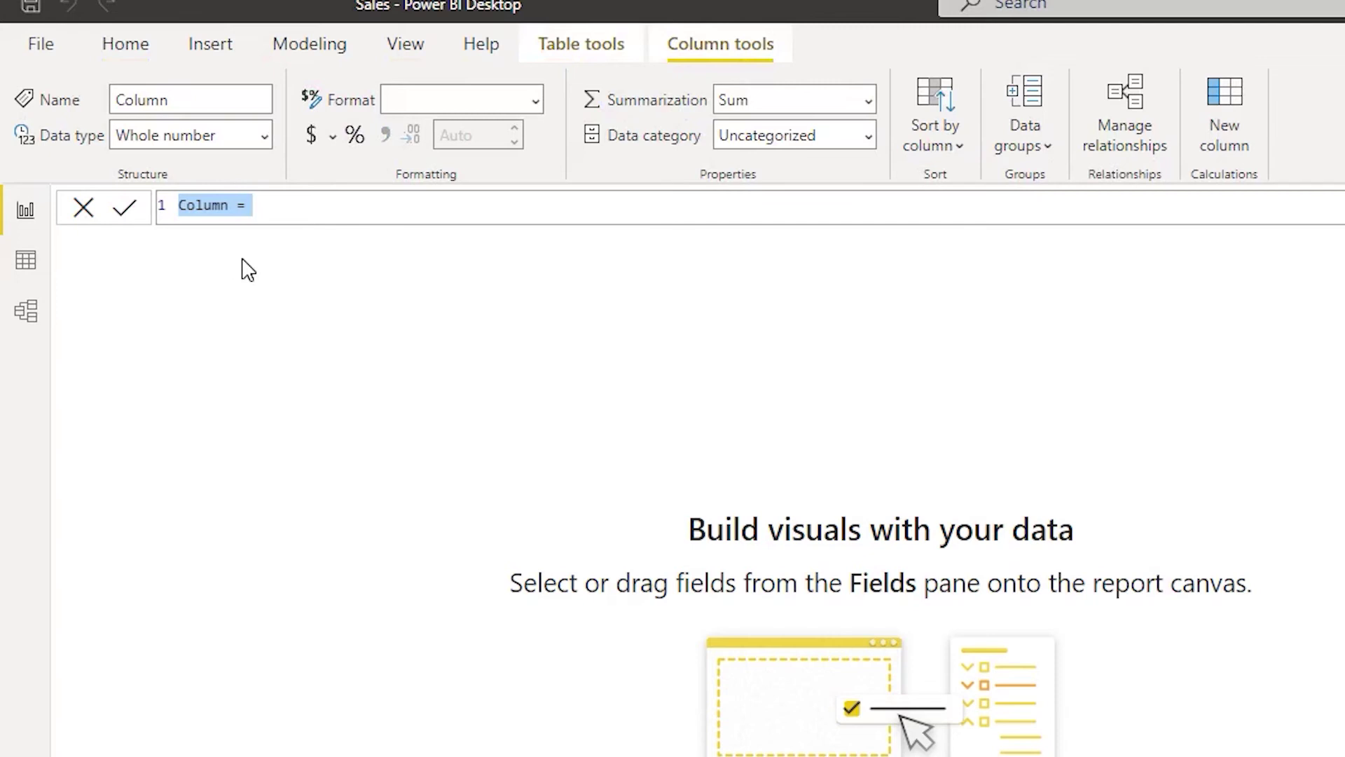
pyautogui.click(243, 218)
pyautogui.moveTo(221, 219); pyautogui.dragTo(116, 222)
pyautogui.moveTo(230, 210); pyautogui.dragTo(175, 228)
pyautogui.write('DateForLegend')
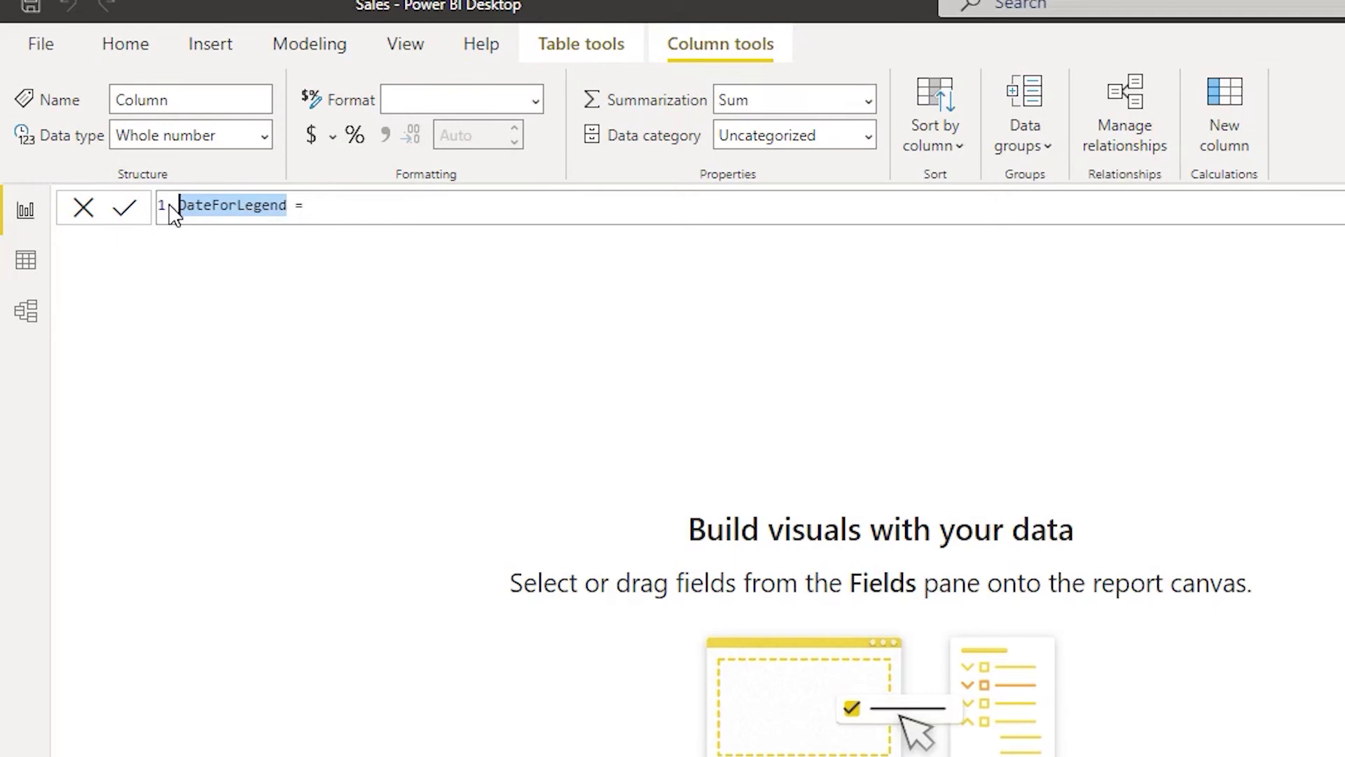
pyautogui.write('DateforR')
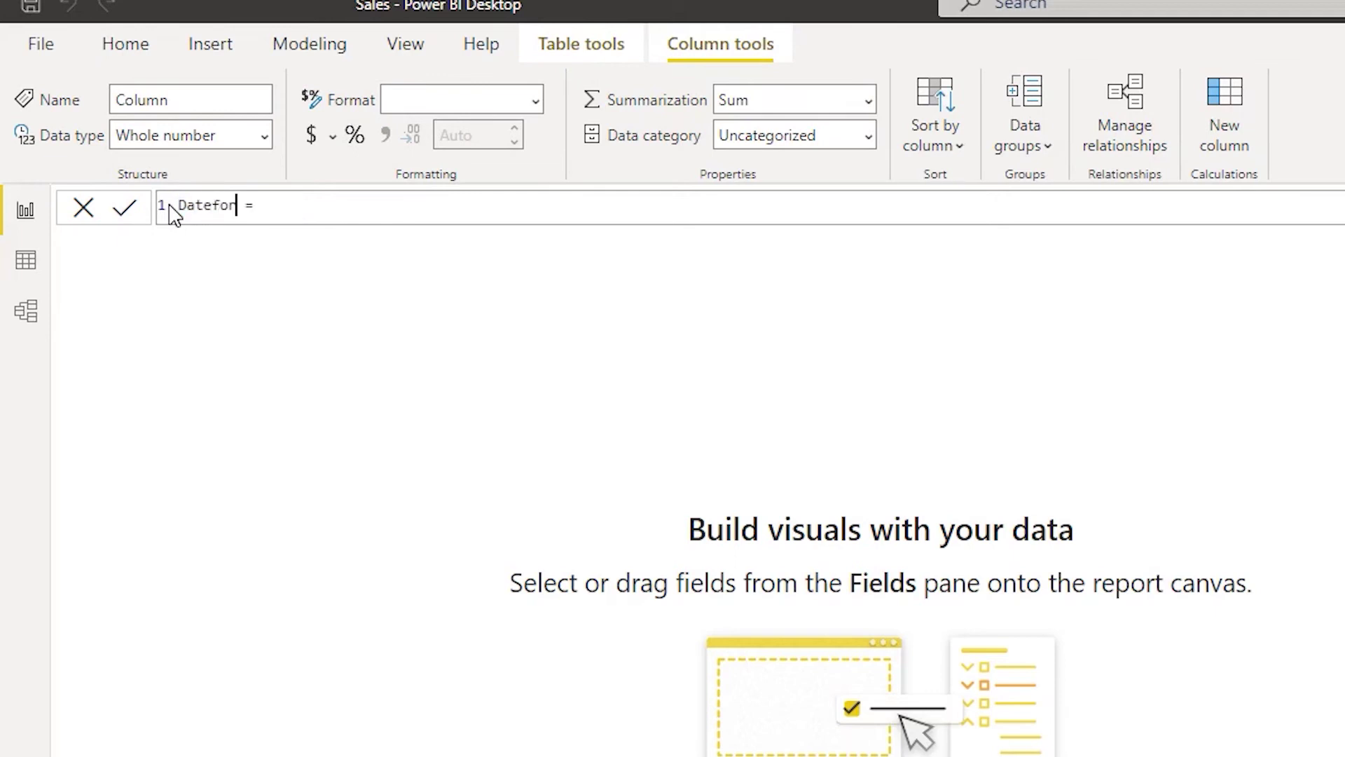
pyautogui.write('unning Total')
# Define the column as FORMAT('50000 Sales Records'[Order Date],"MM-DD")&"-2020" and commit it
pyautogui.click(489, 207)
pyautogui.write('Foar')
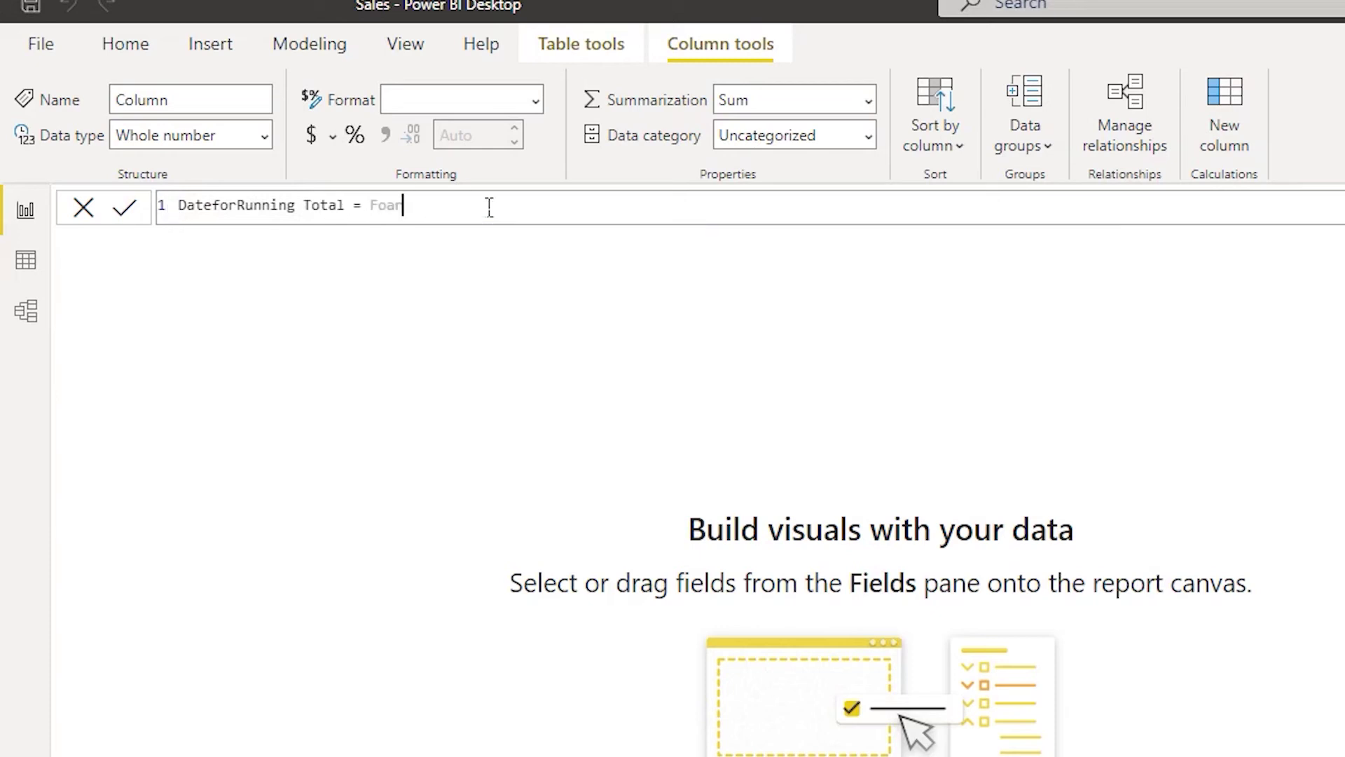
pyautogui.press('BackSpace')
pyautogui.press('BackSpace')
pyautogui.press('BackSpace')
pyautogui.write('oma')
pyautogui.press('BackSpace')
pyautogui.press('BackSpace')
pyautogui.write('rm')
pyautogui.press('Tab')
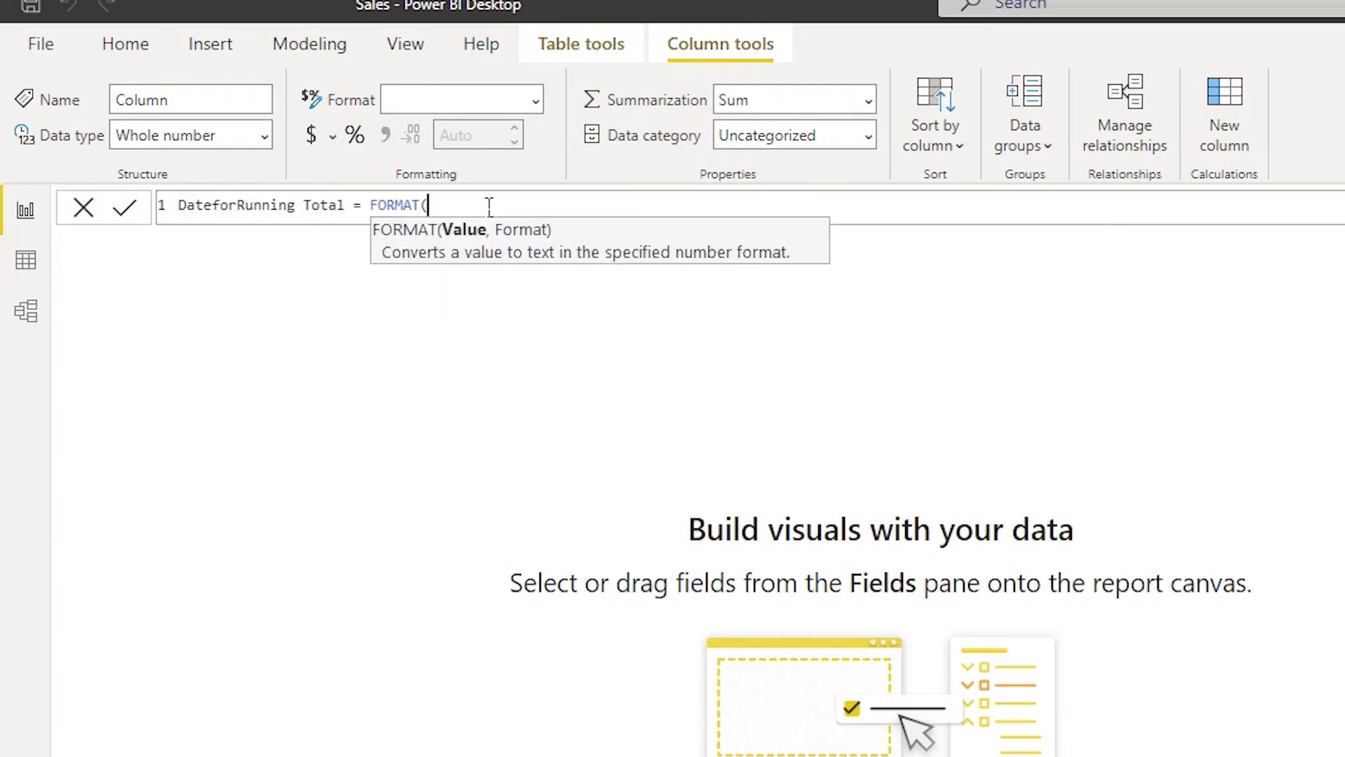
pyautogui.write('order')
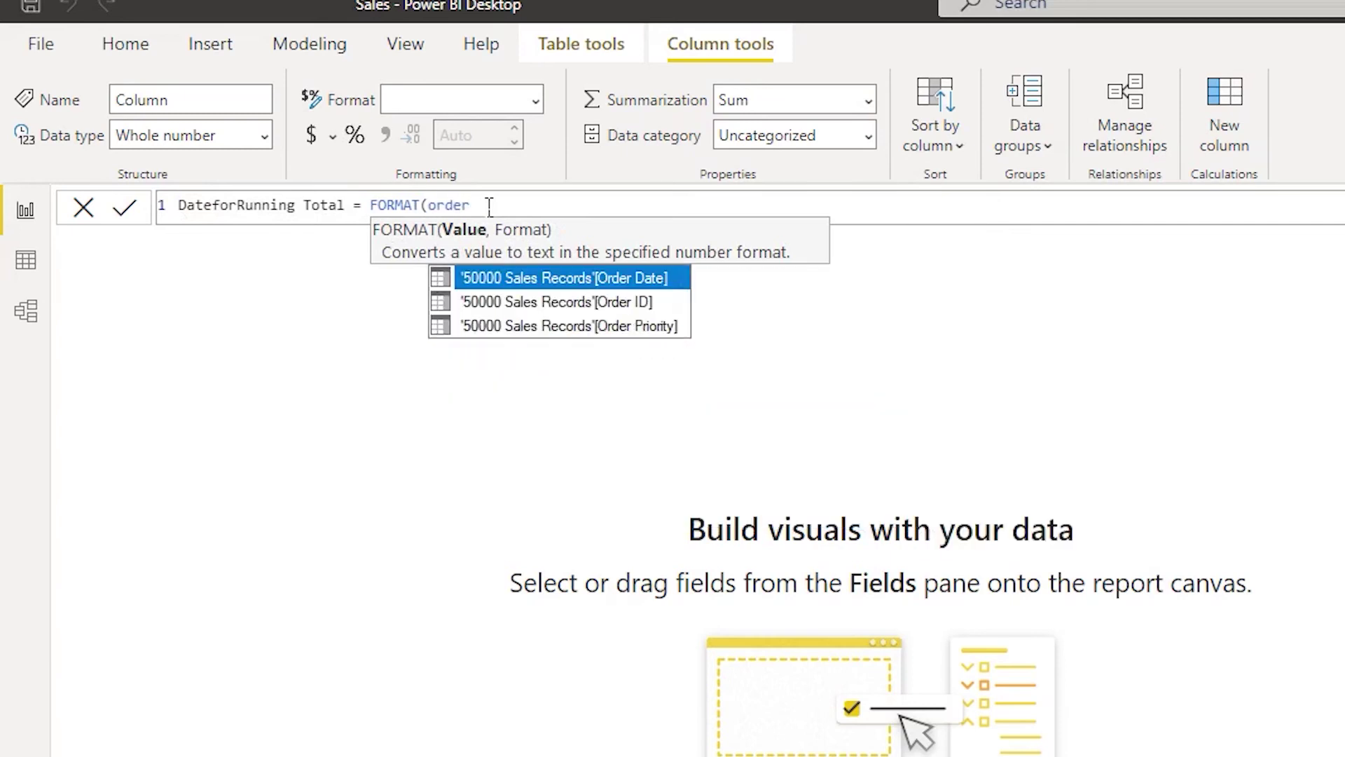
pyautogui.press('Tab')
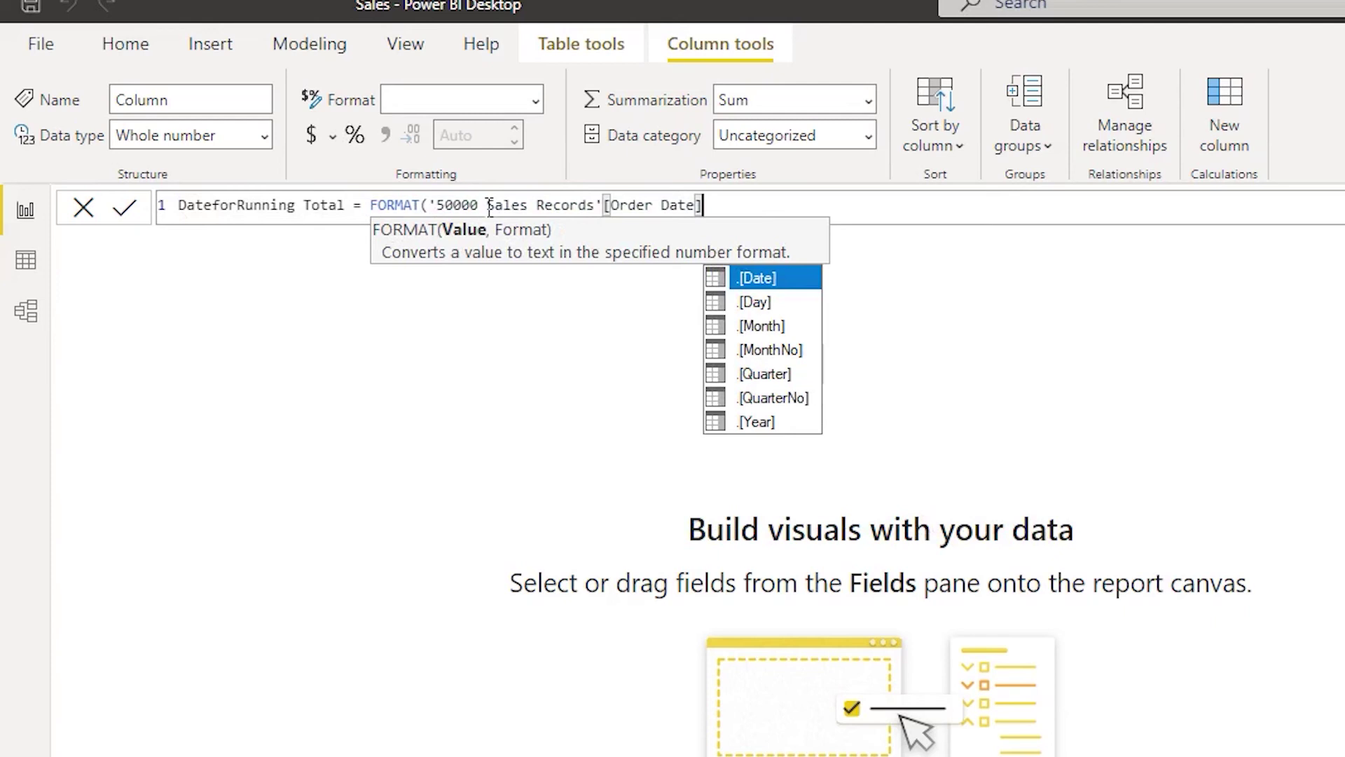
pyautogui.press('Escape')
pyautogui.write(',"')
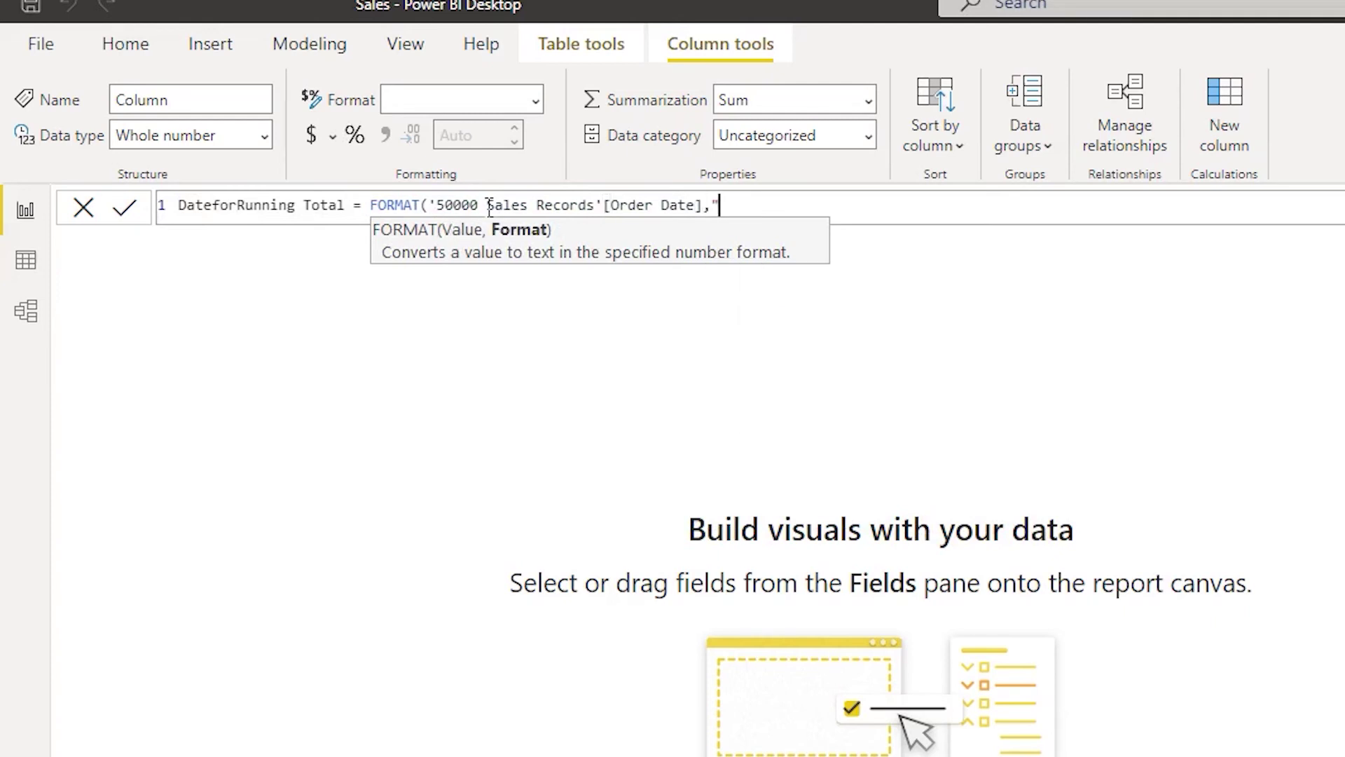
pyautogui.write('MM-DD")')
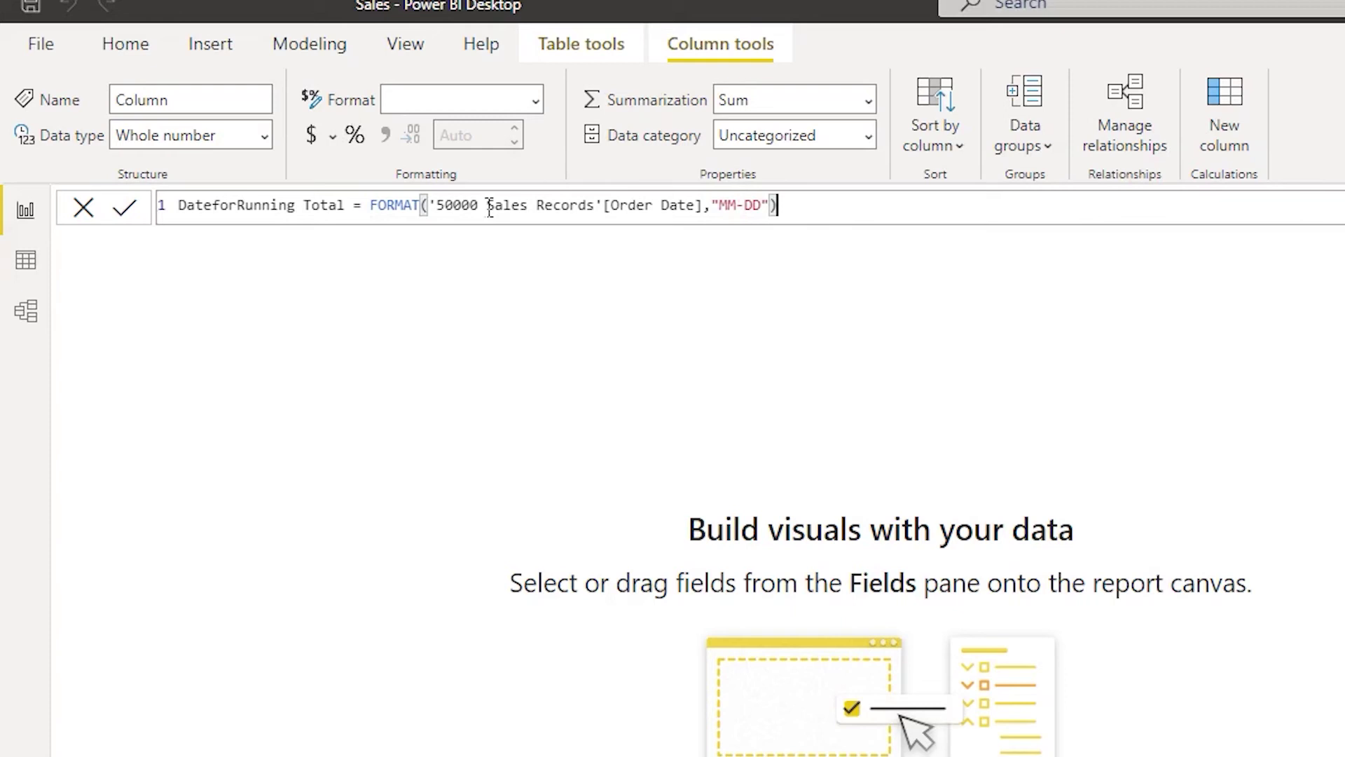
pyautogui.write('&"-2020')
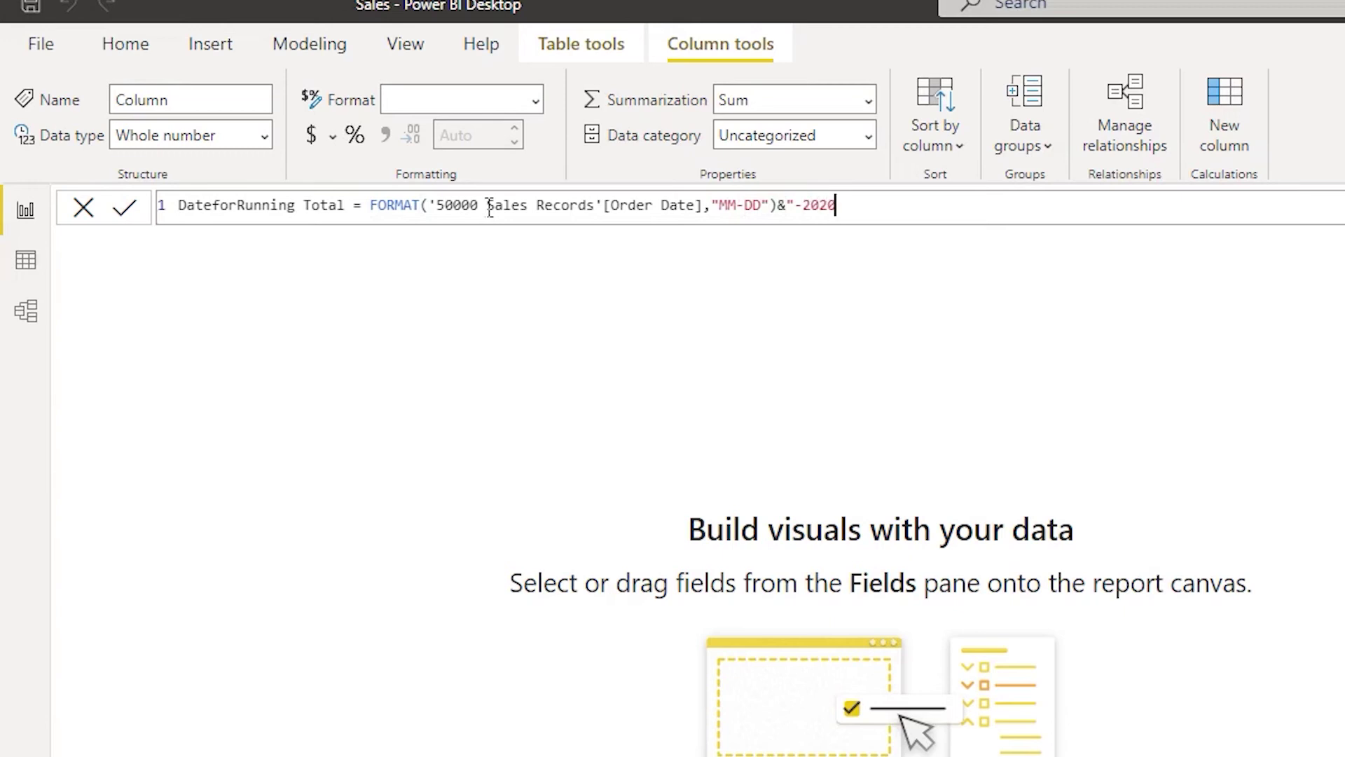
pyautogui.write('"')
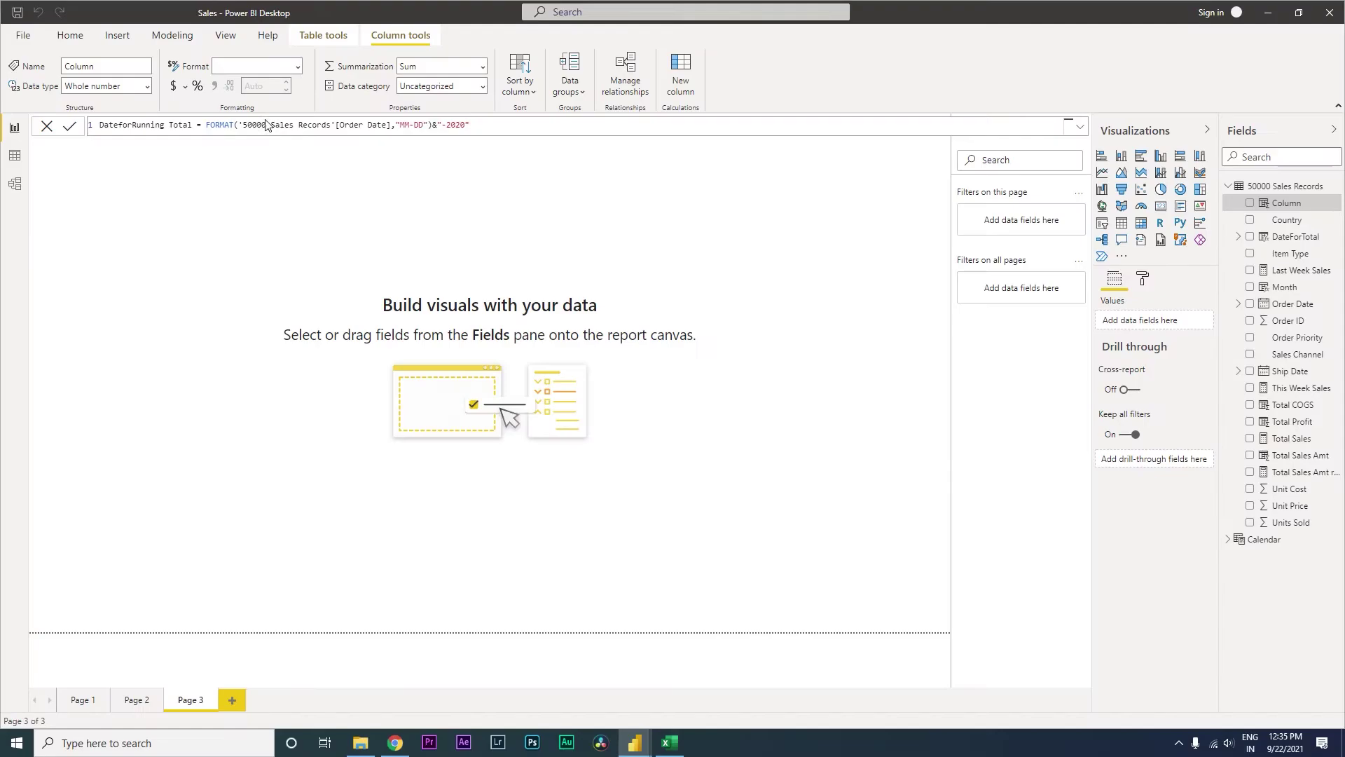
pyautogui.press('Return')
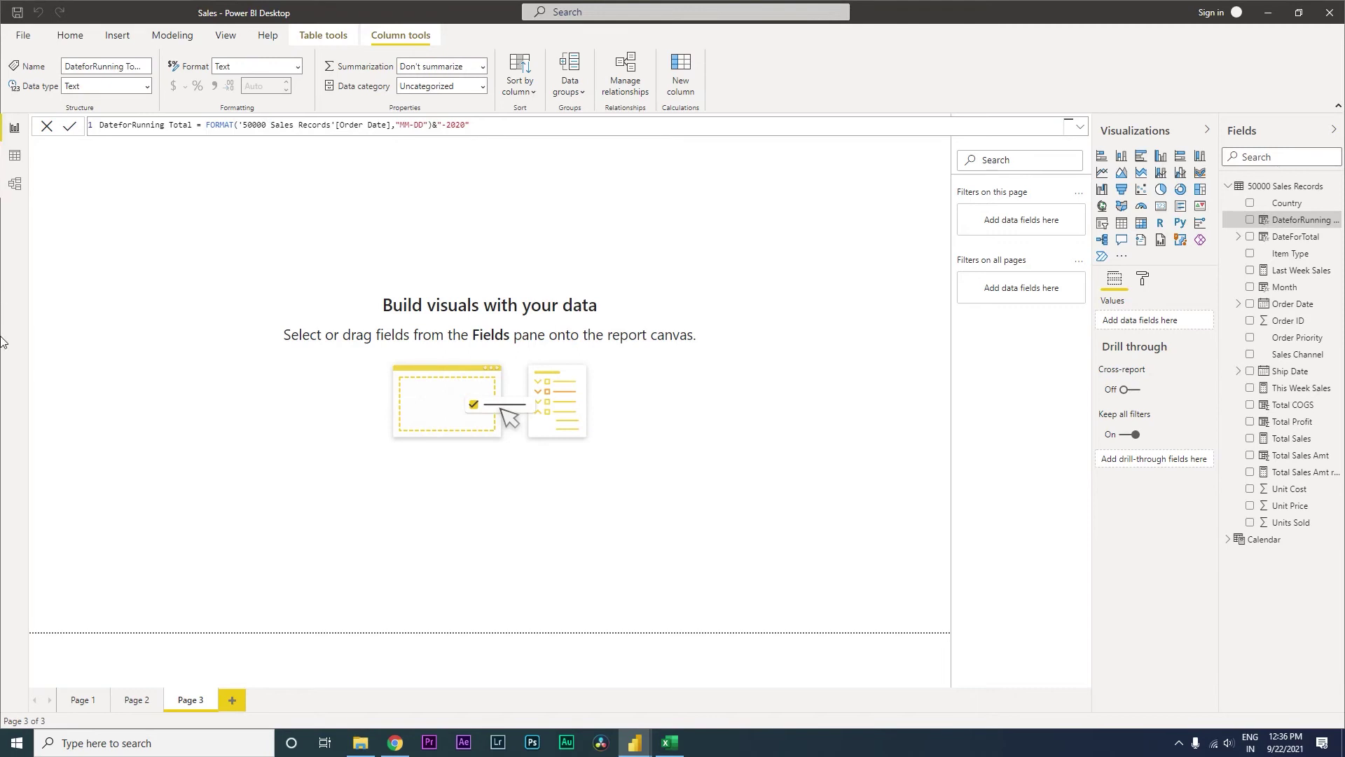
# Create a Running total quick measure of Total Sales Amt over DateforRunning Total
pyautogui.rightClick(1332, 186)
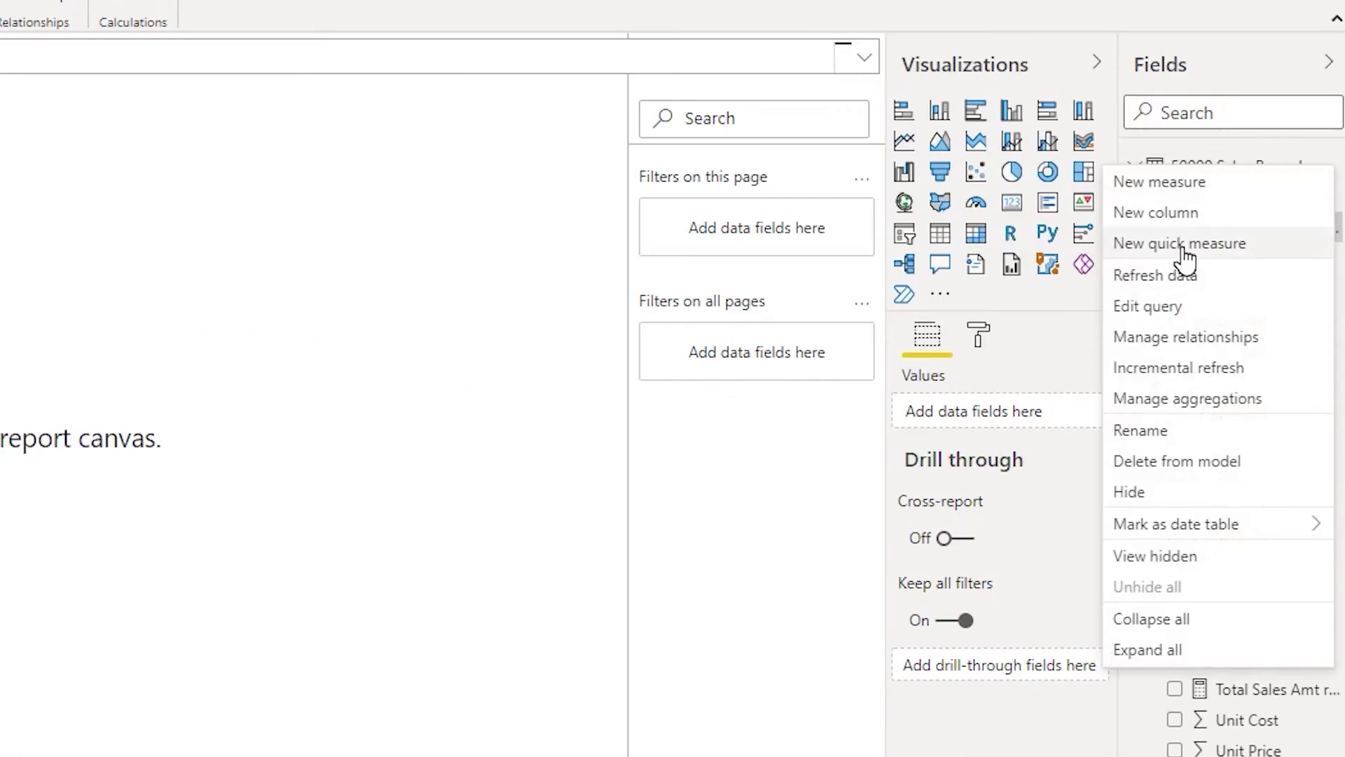
pyautogui.click(1183, 247)
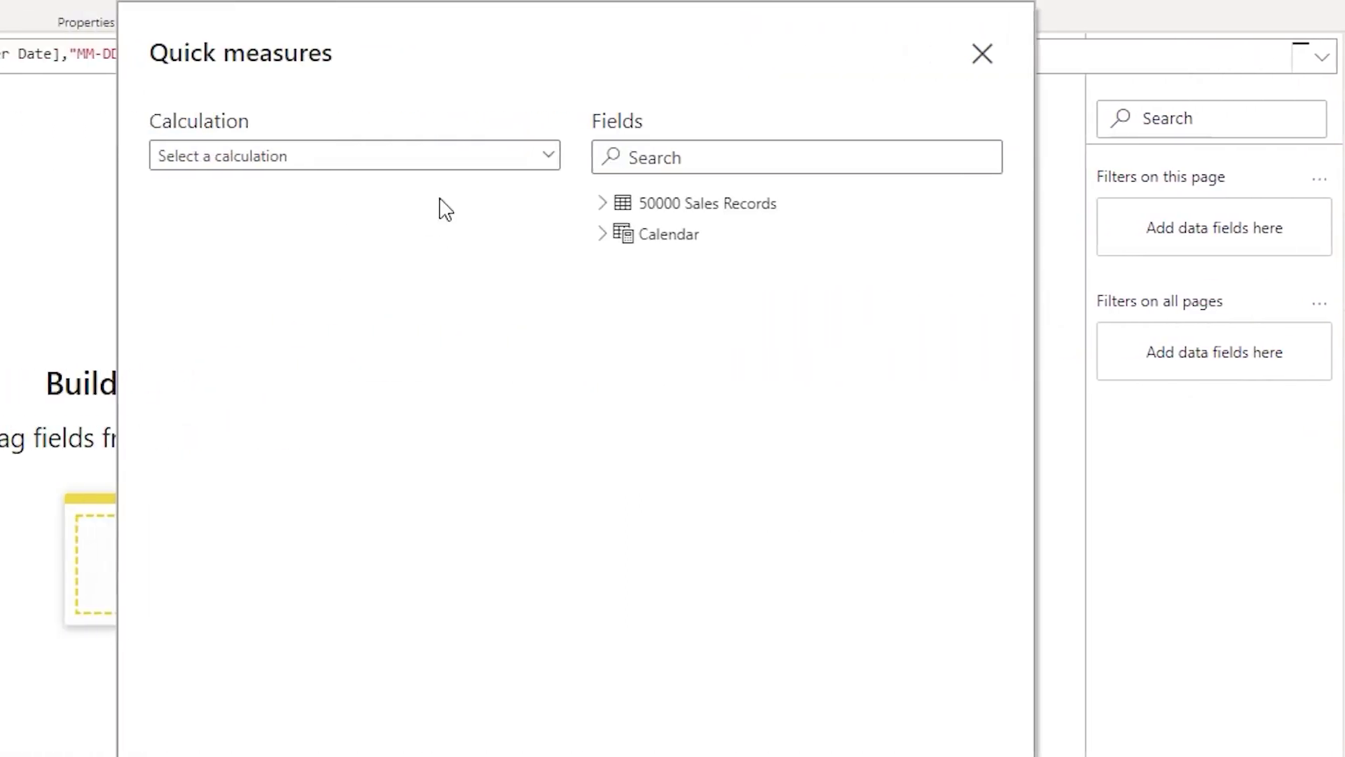
pyautogui.click(298, 158)
pyautogui.moveTo(594, 216); pyautogui.dragTo(573, 372)
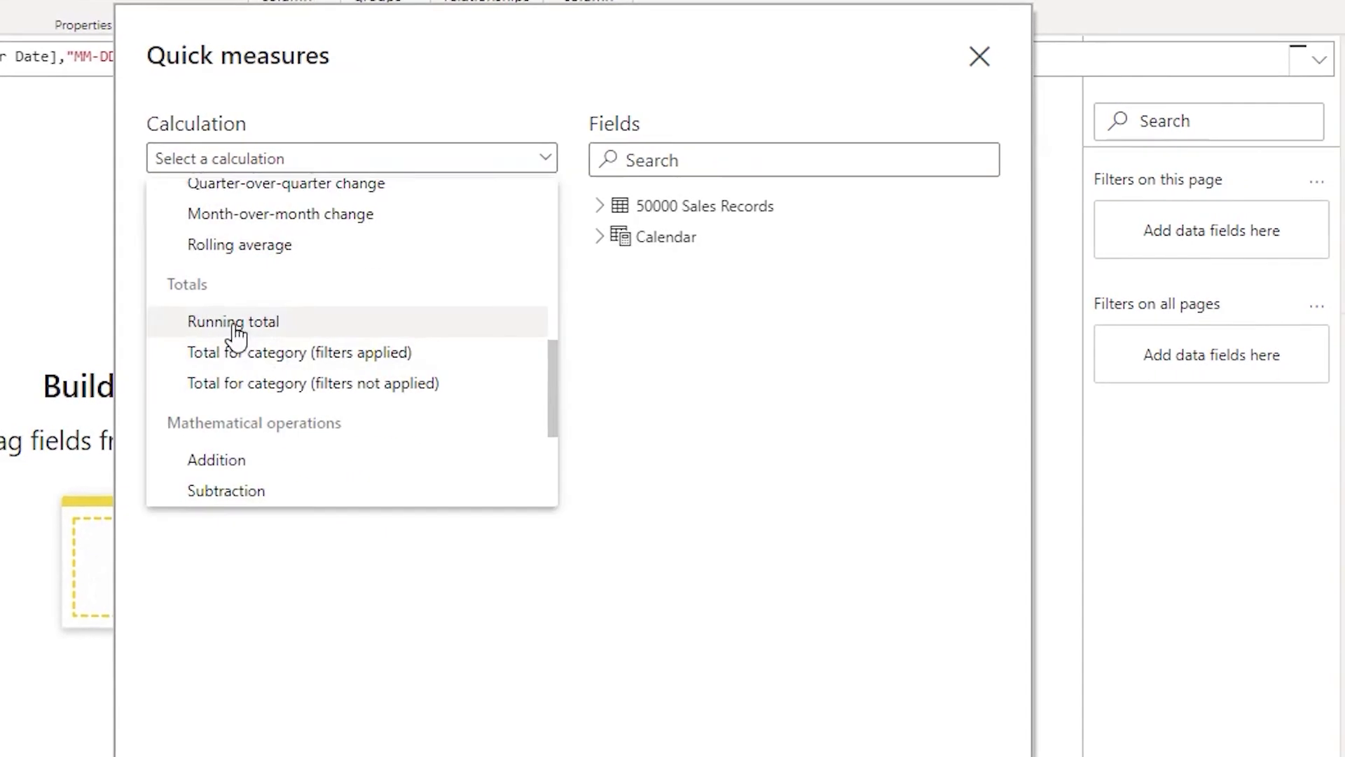
pyautogui.click(235, 323)
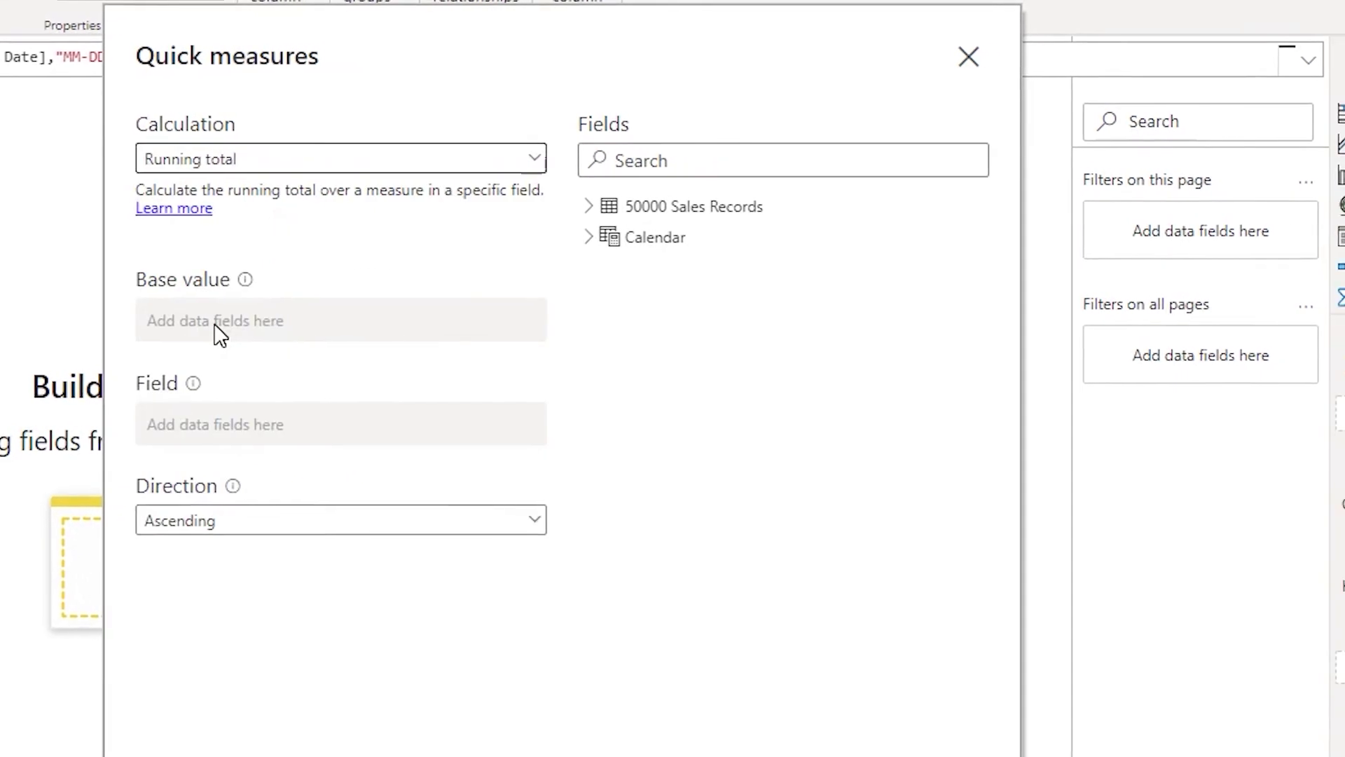
pyautogui.click(614, 210)
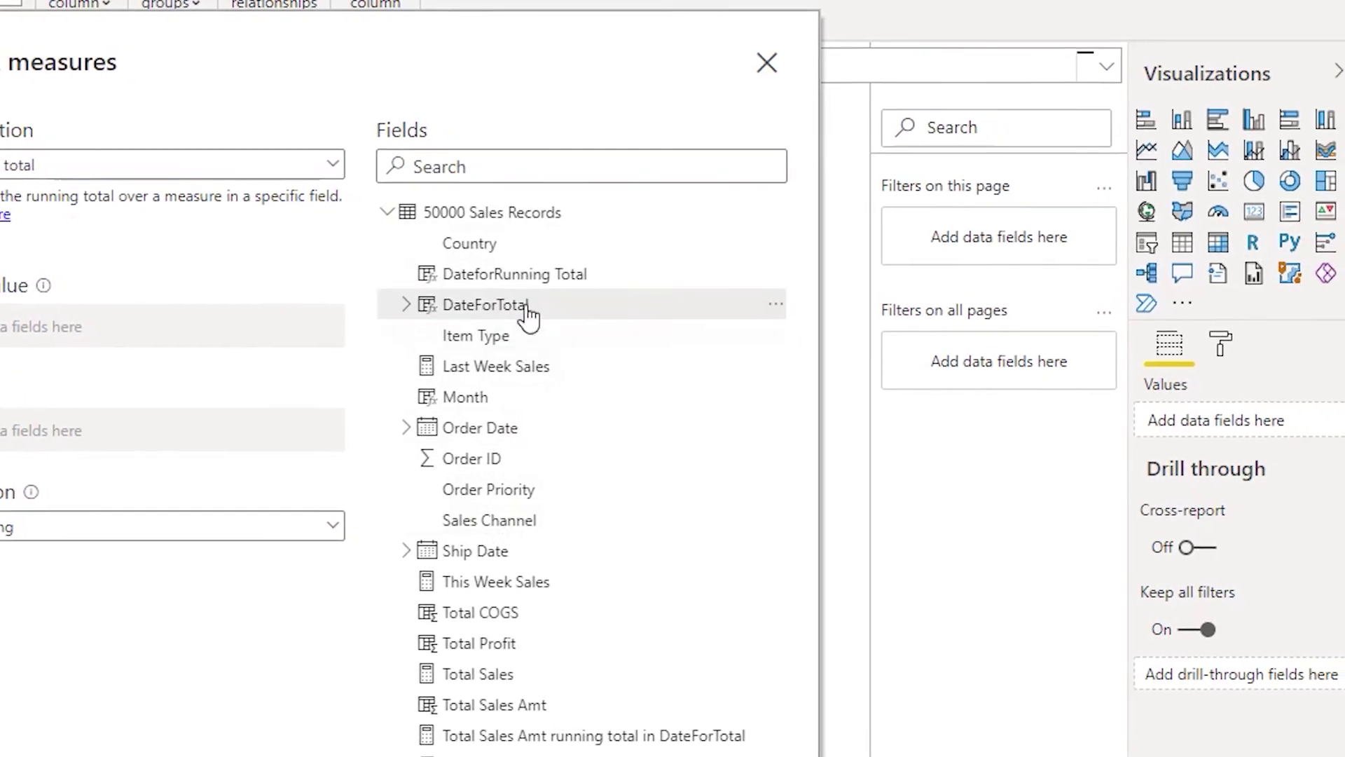
pyautogui.moveTo(531, 274); pyautogui.dragTo(57, 446)
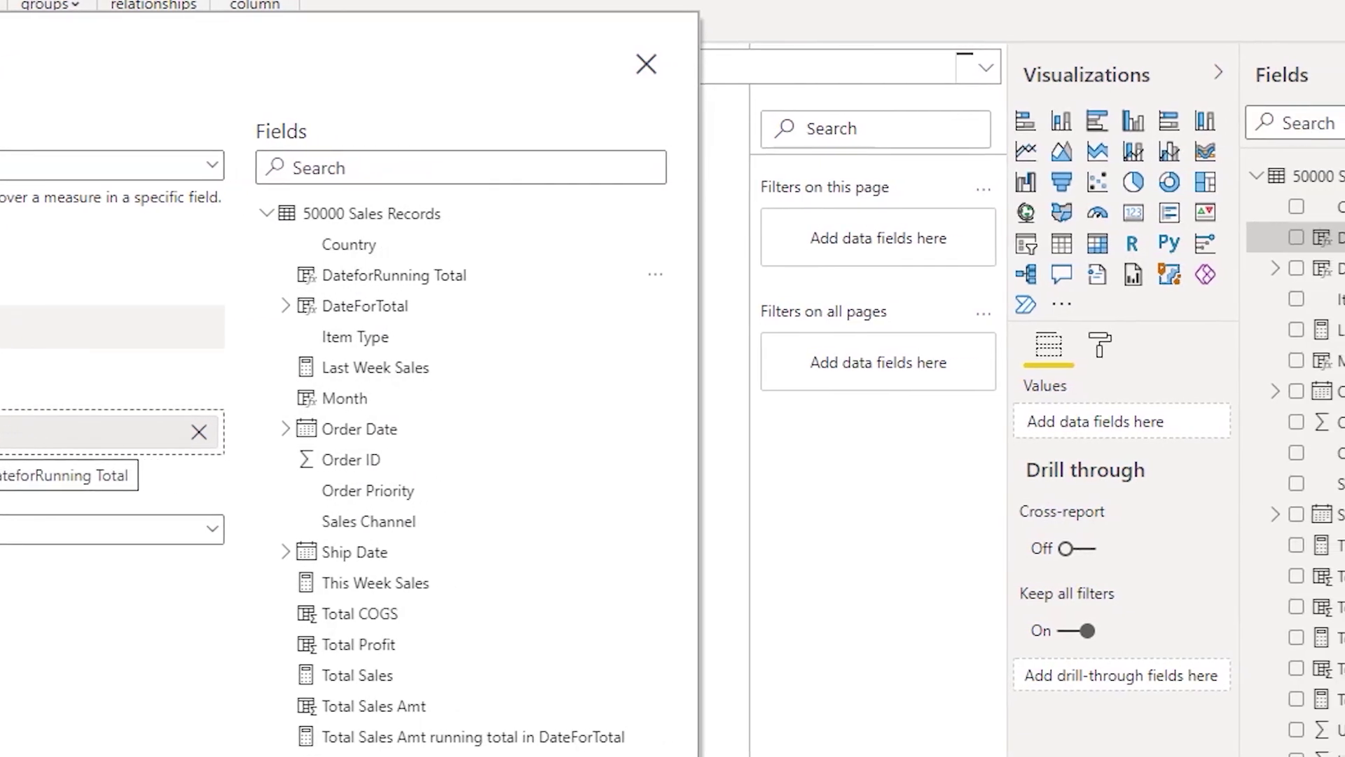
pyautogui.moveTo(375, 725); pyautogui.dragTo(105, 326)
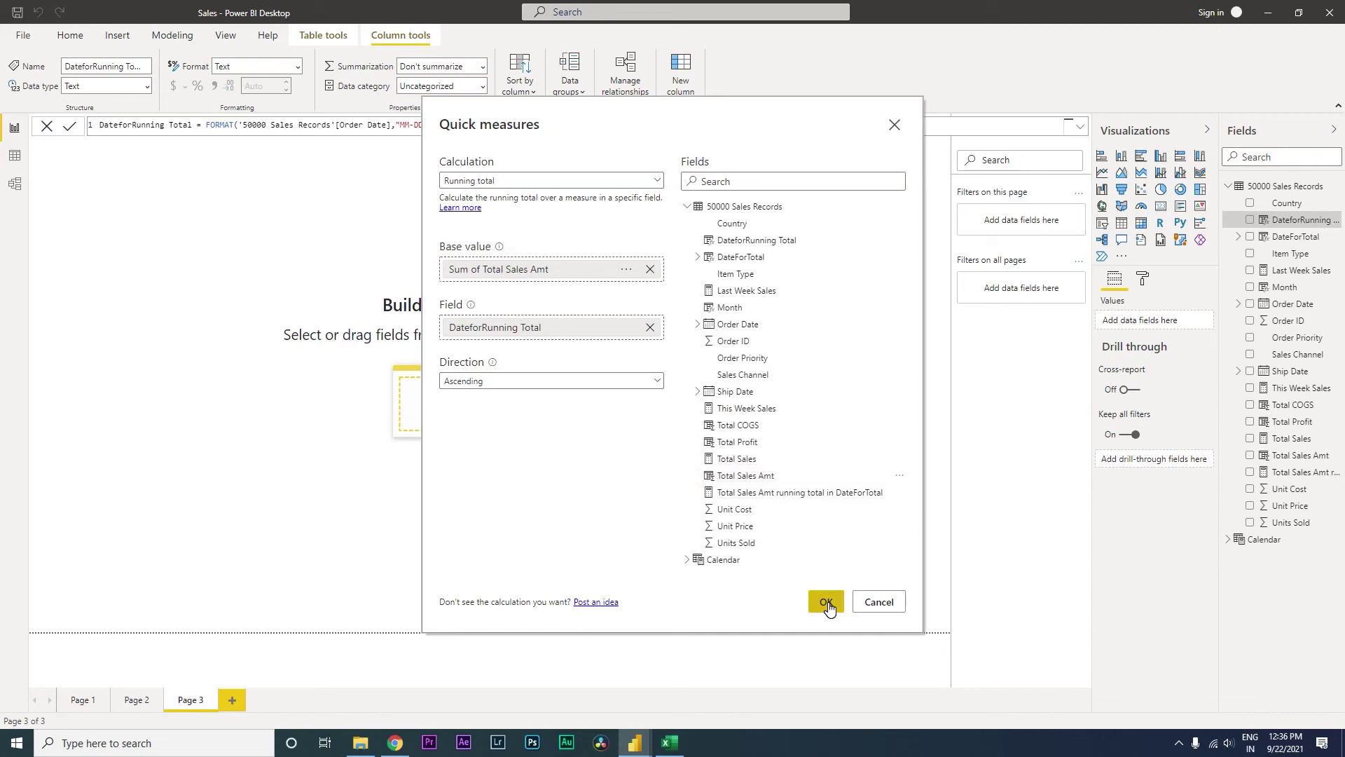
pyautogui.click(827, 604)
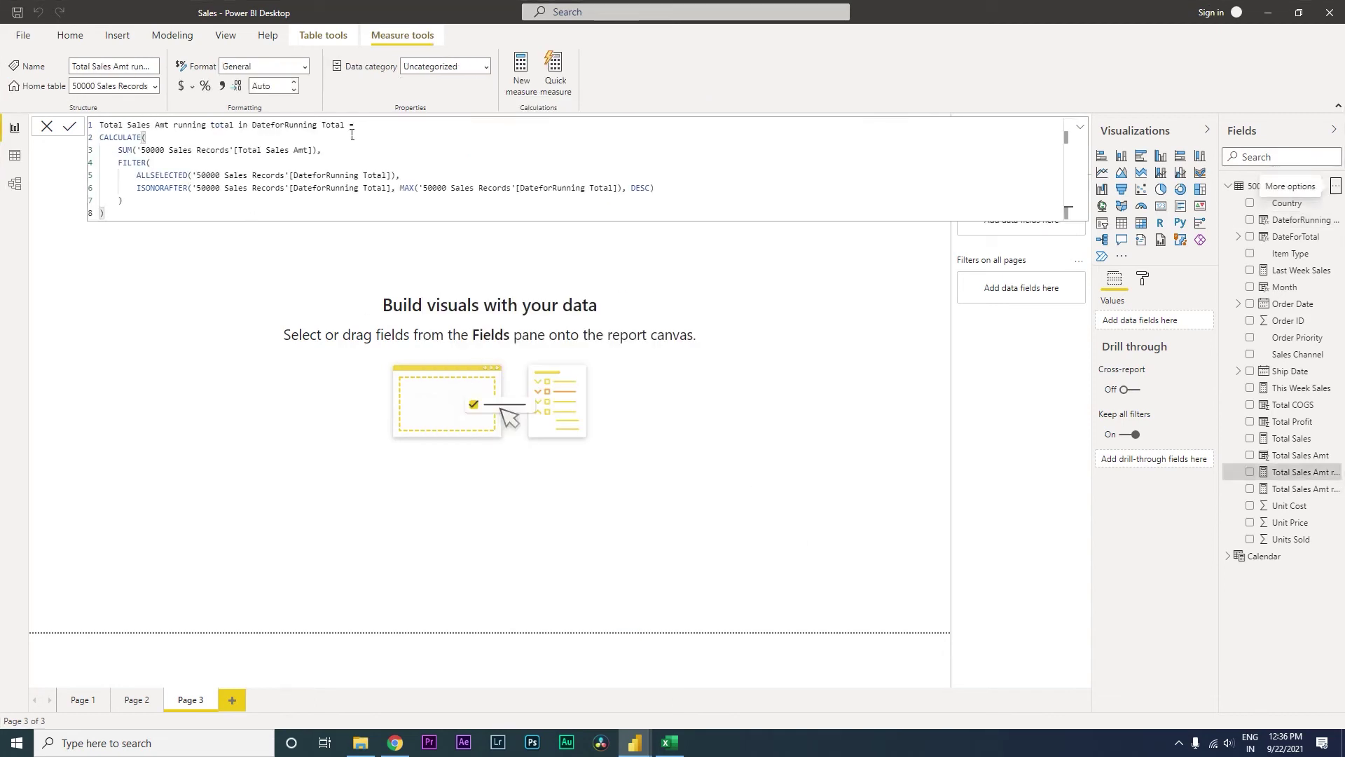
# Rename the new measure to 'Yearly Running Total'
pyautogui.moveTo(346, 129); pyautogui.dragTo(89, 133)
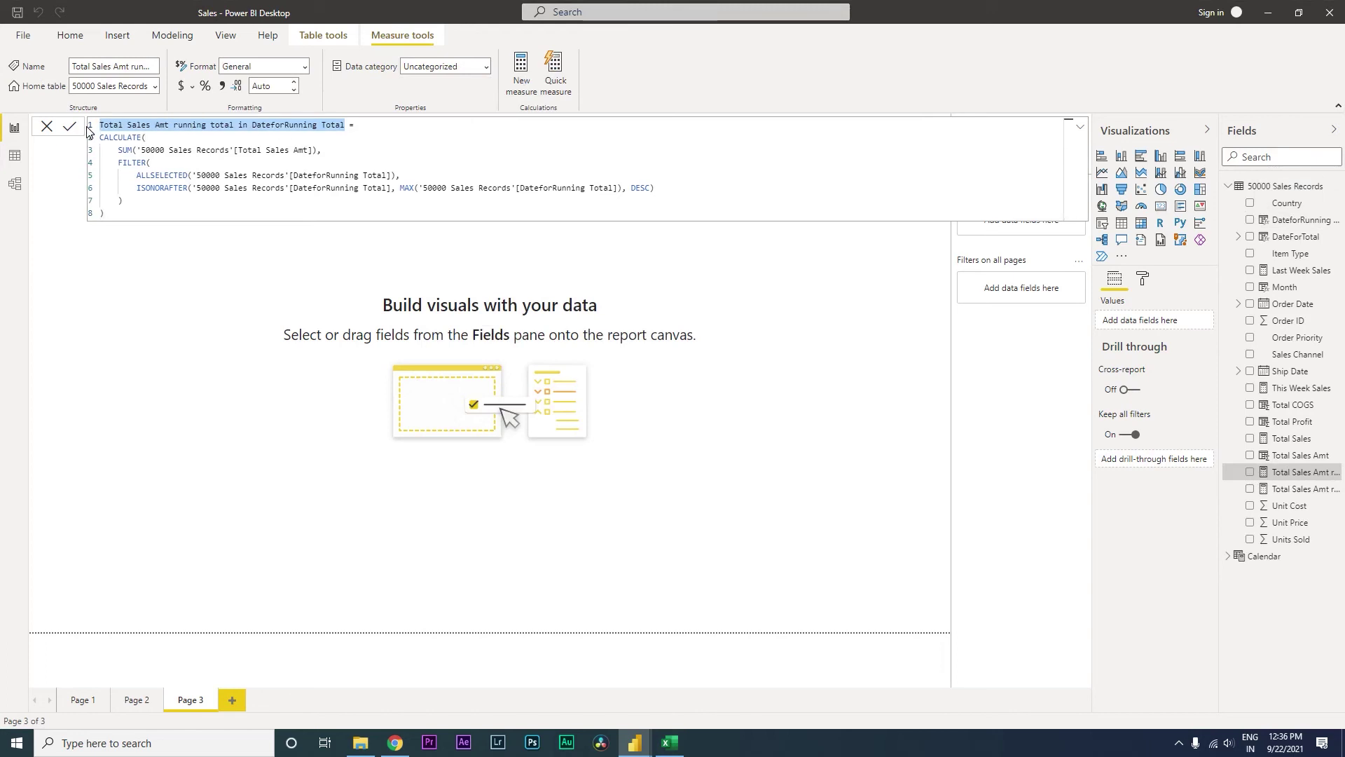
pyautogui.write('Y')
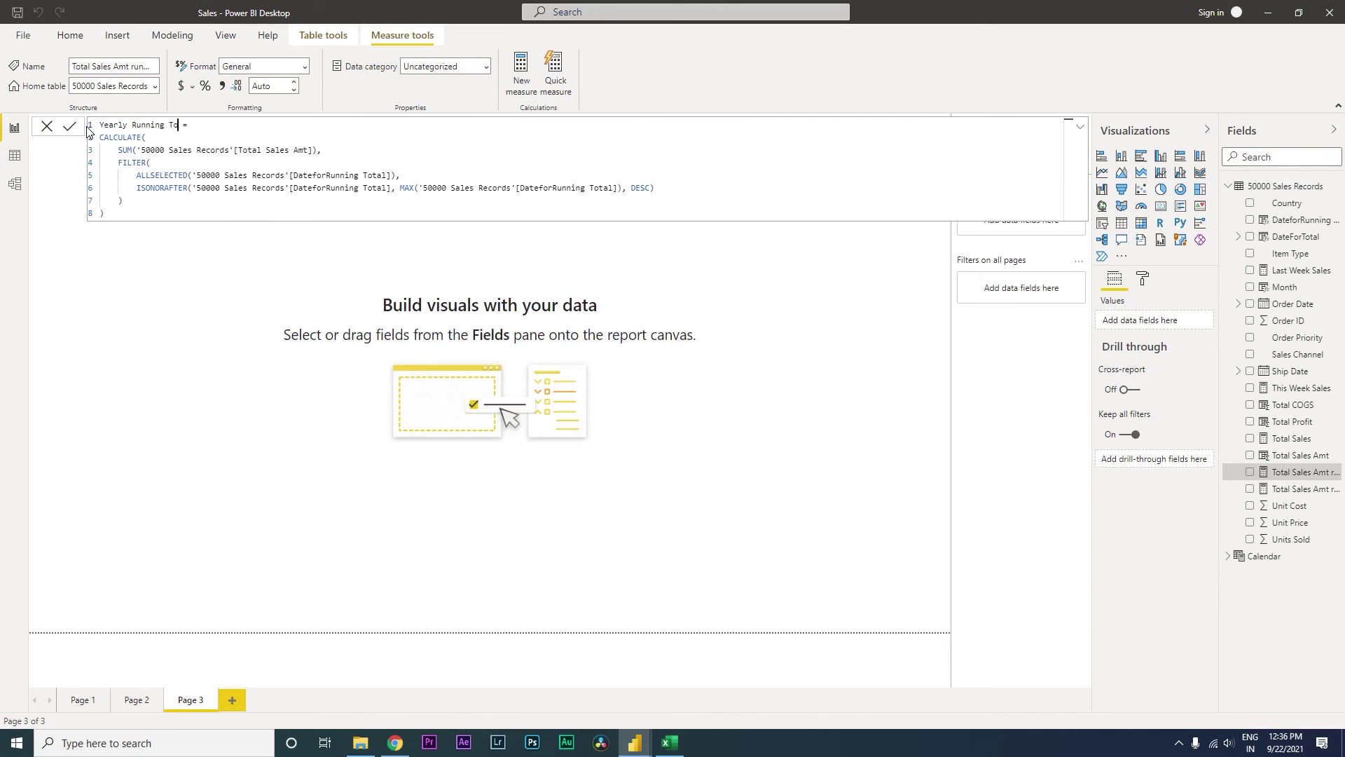
pyautogui.write('early Running Total')
pyautogui.press('Return')
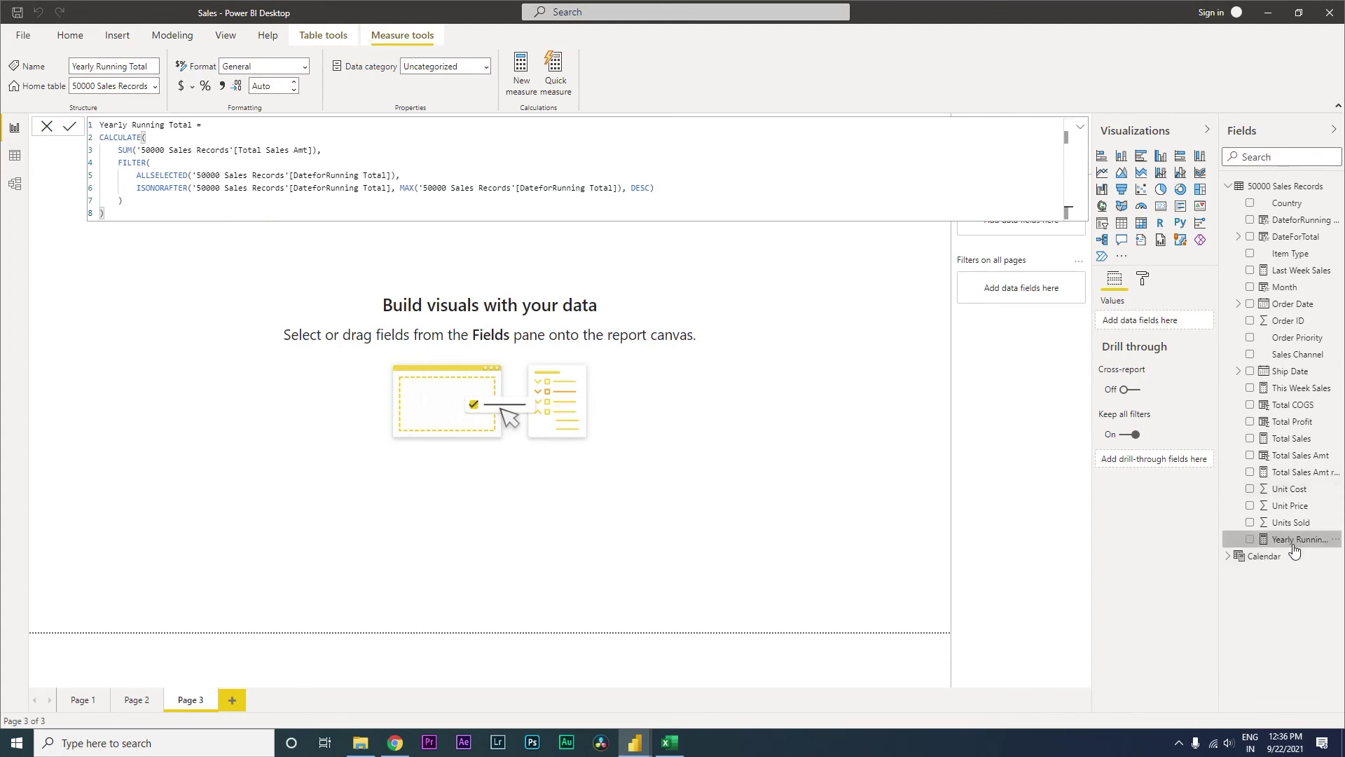
pyautogui.click(307, 487)
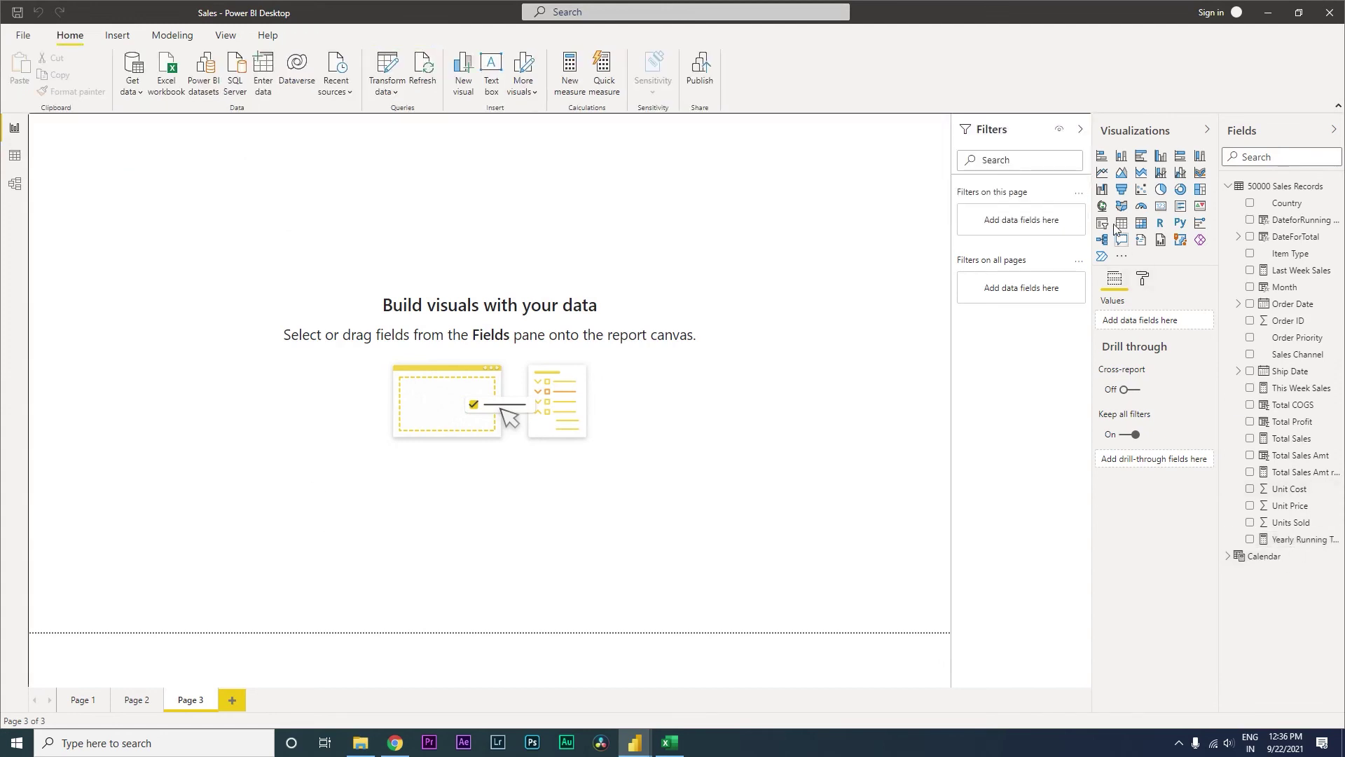
# Insert a page-filling line chart of Yearly Running Total with DateforRunning Total on the axis
pyautogui.click(1103, 172)
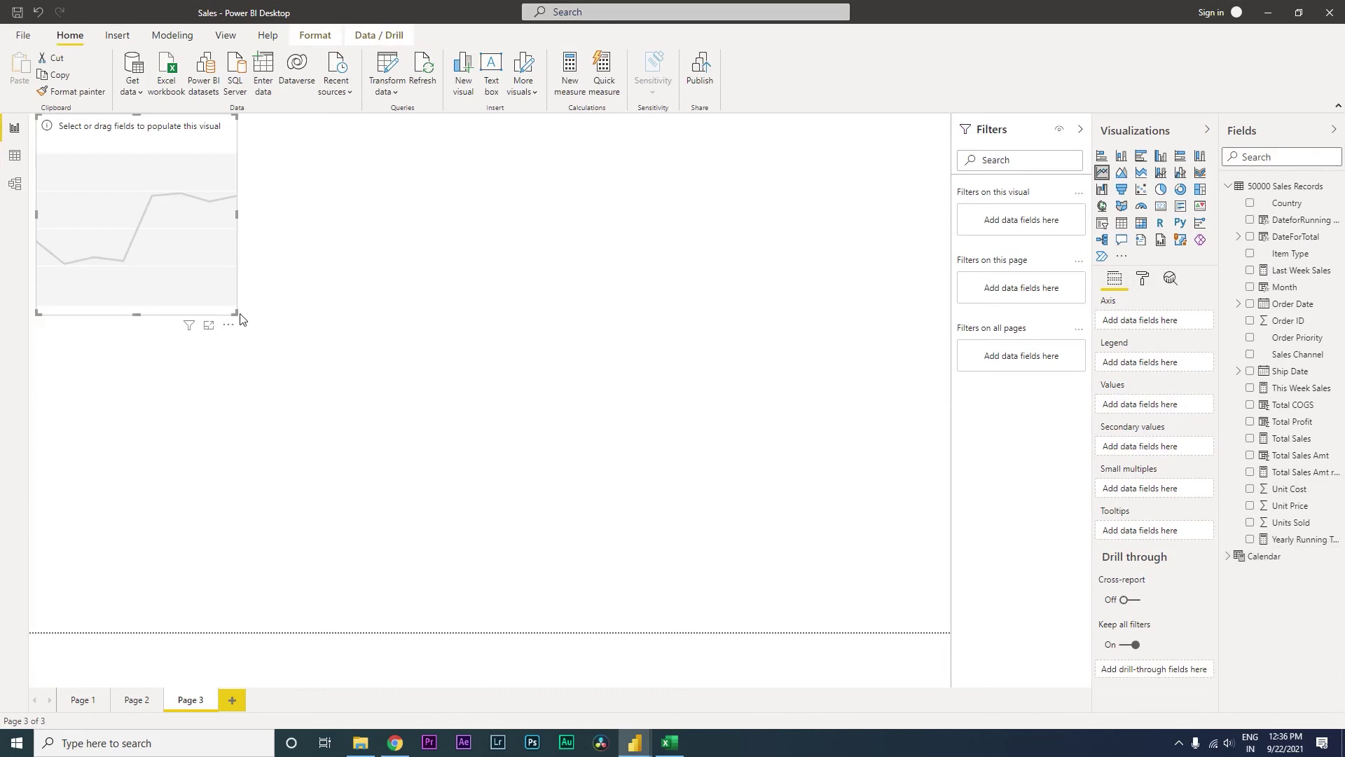
pyautogui.moveTo(240, 318); pyautogui.dragTo(971, 633)
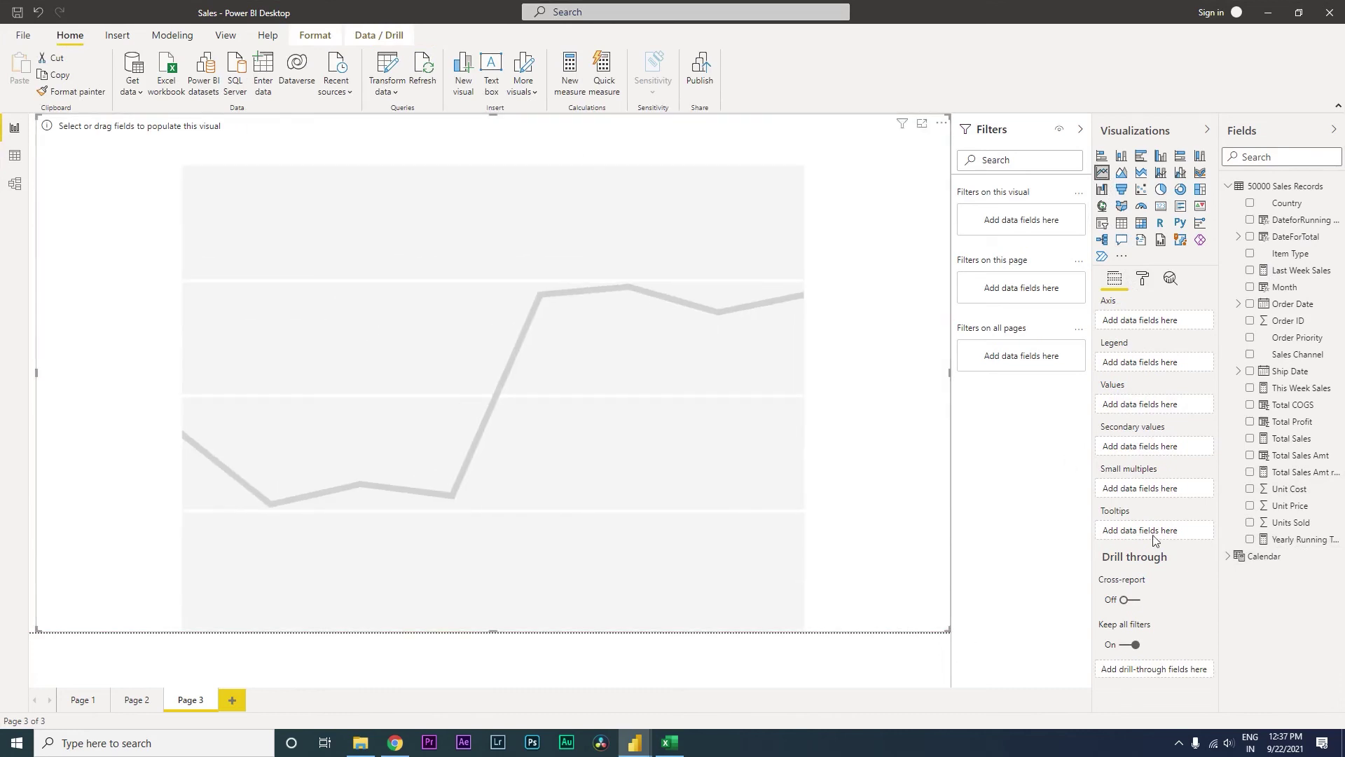
pyautogui.click(1261, 540)
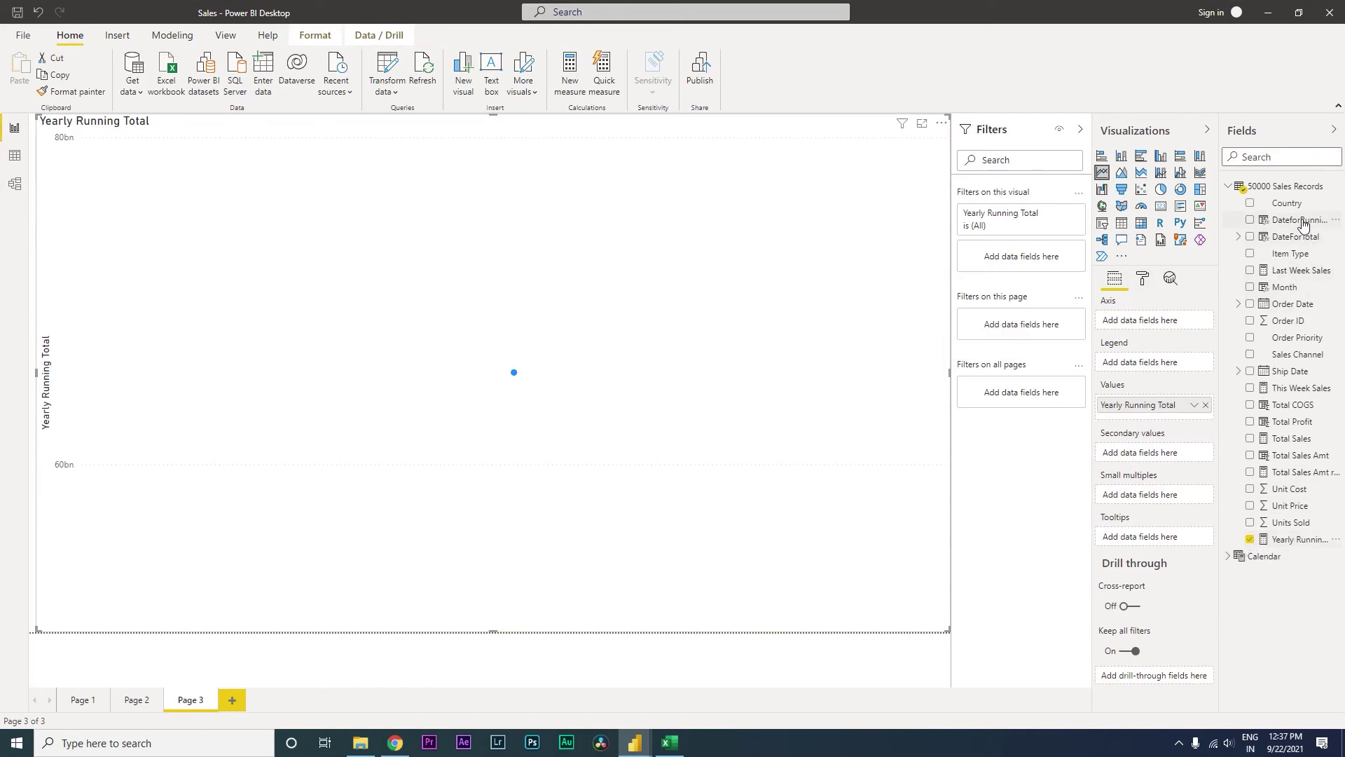
pyautogui.moveTo(1302, 222); pyautogui.dragTo(1158, 323)
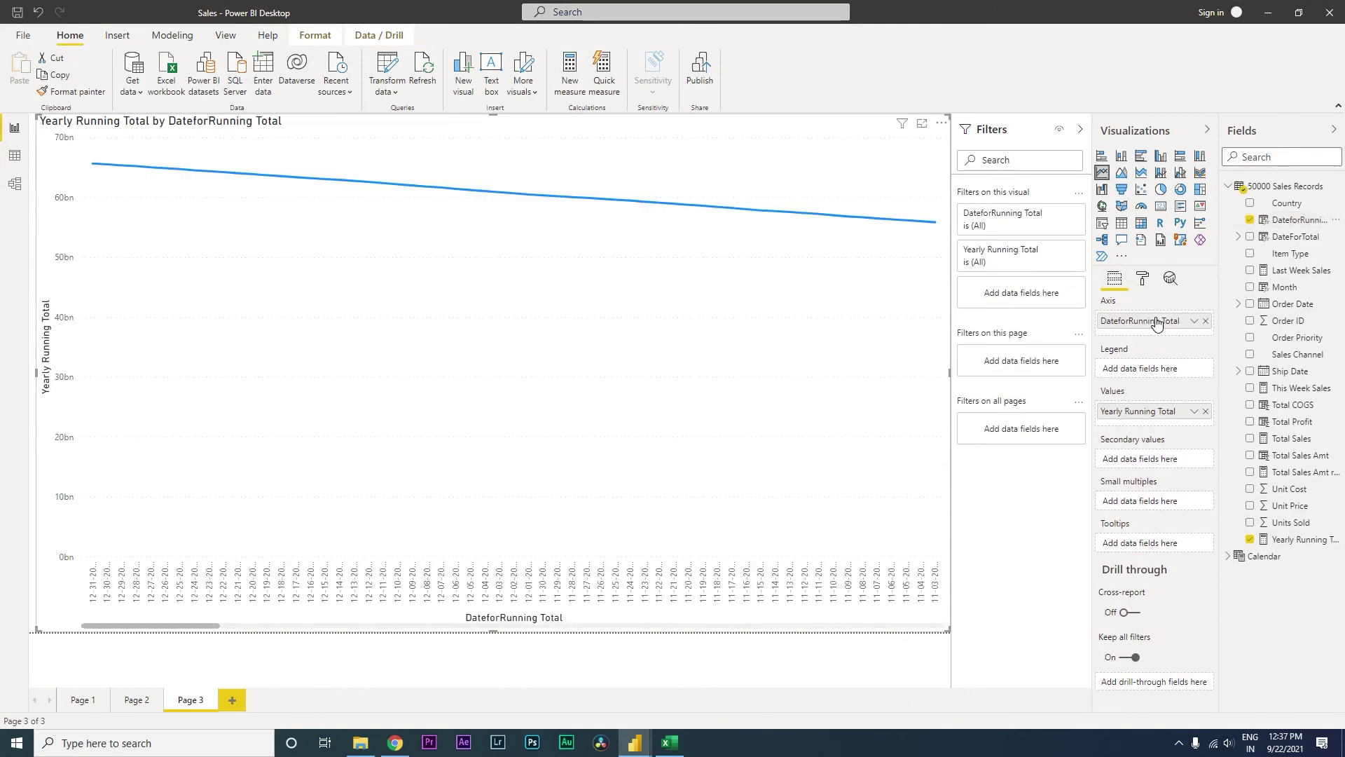
pyautogui.click(1299, 221)
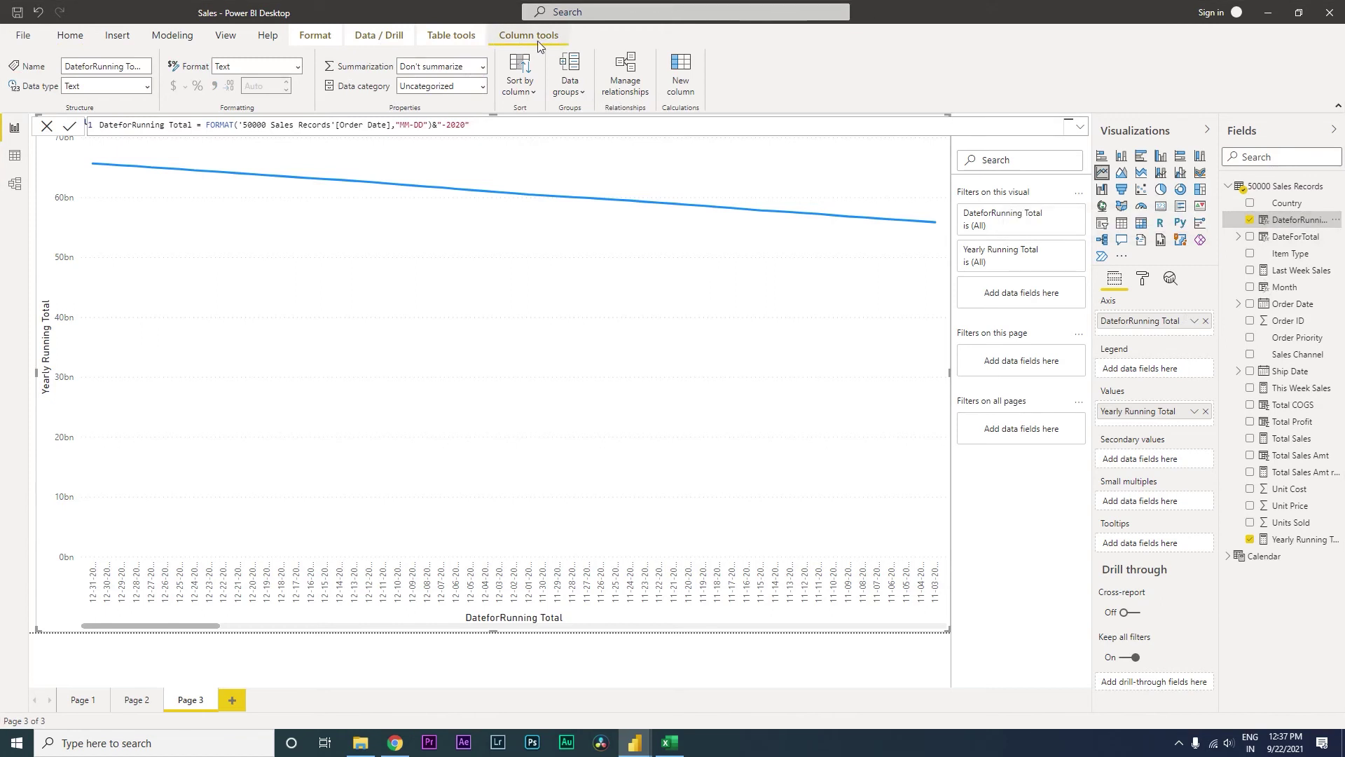
# Change DateforRunning Total's data type from Text to Date and confirm the change
pyautogui.click(146, 86)
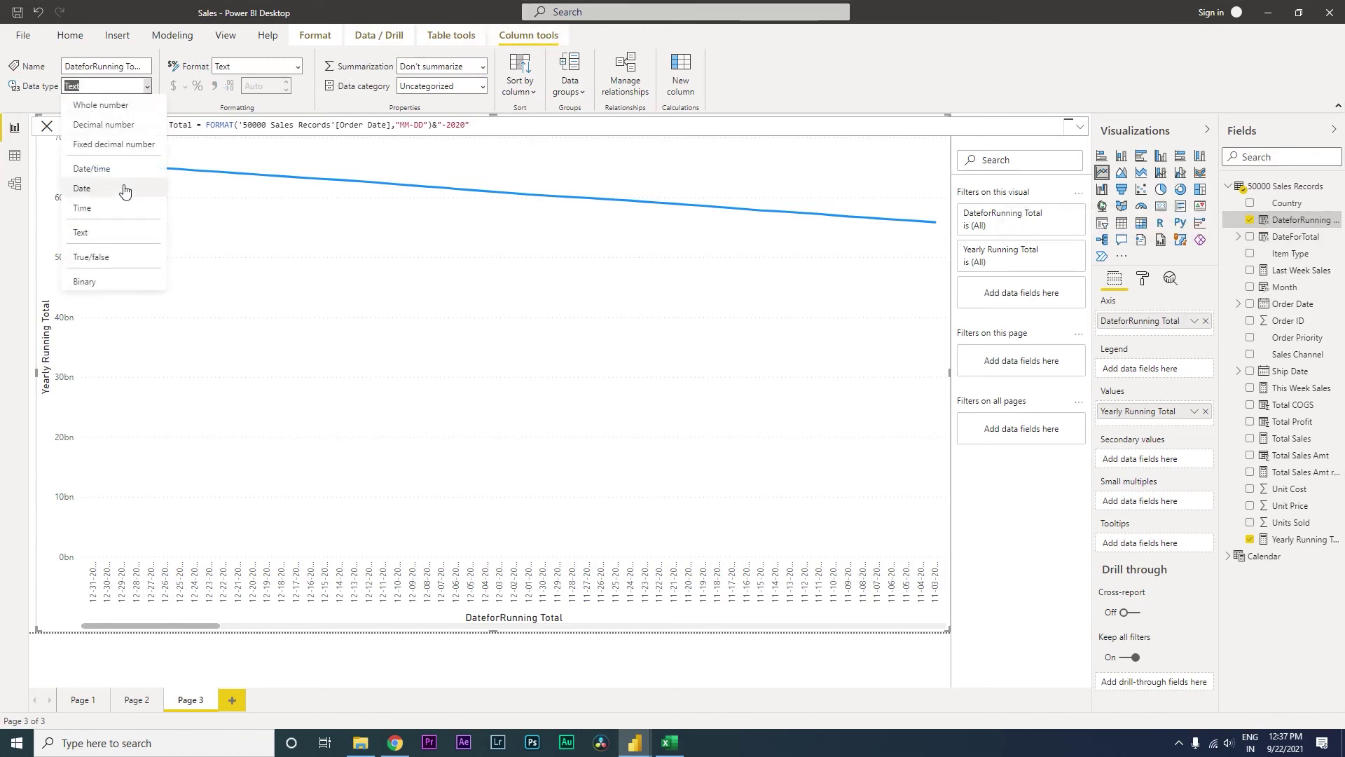
pyautogui.click(103, 193)
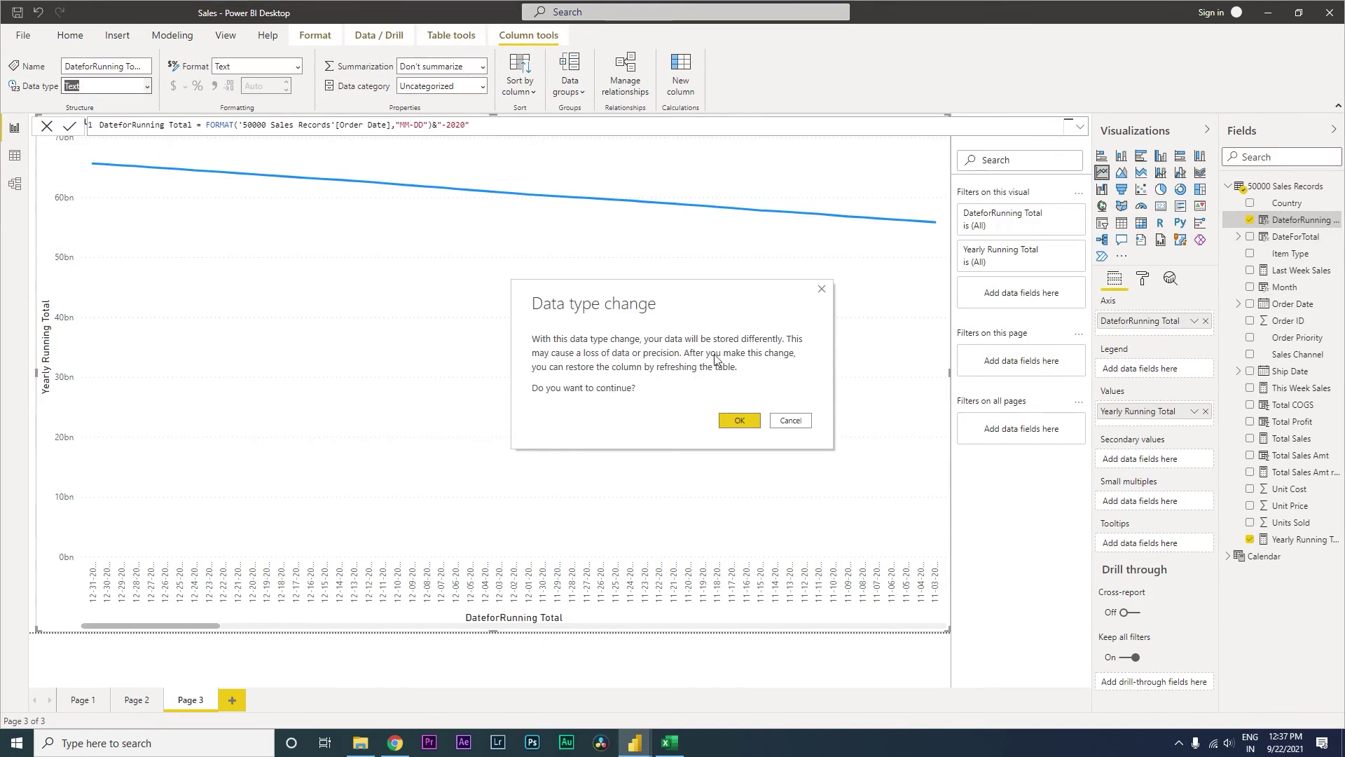
pyautogui.click(740, 420)
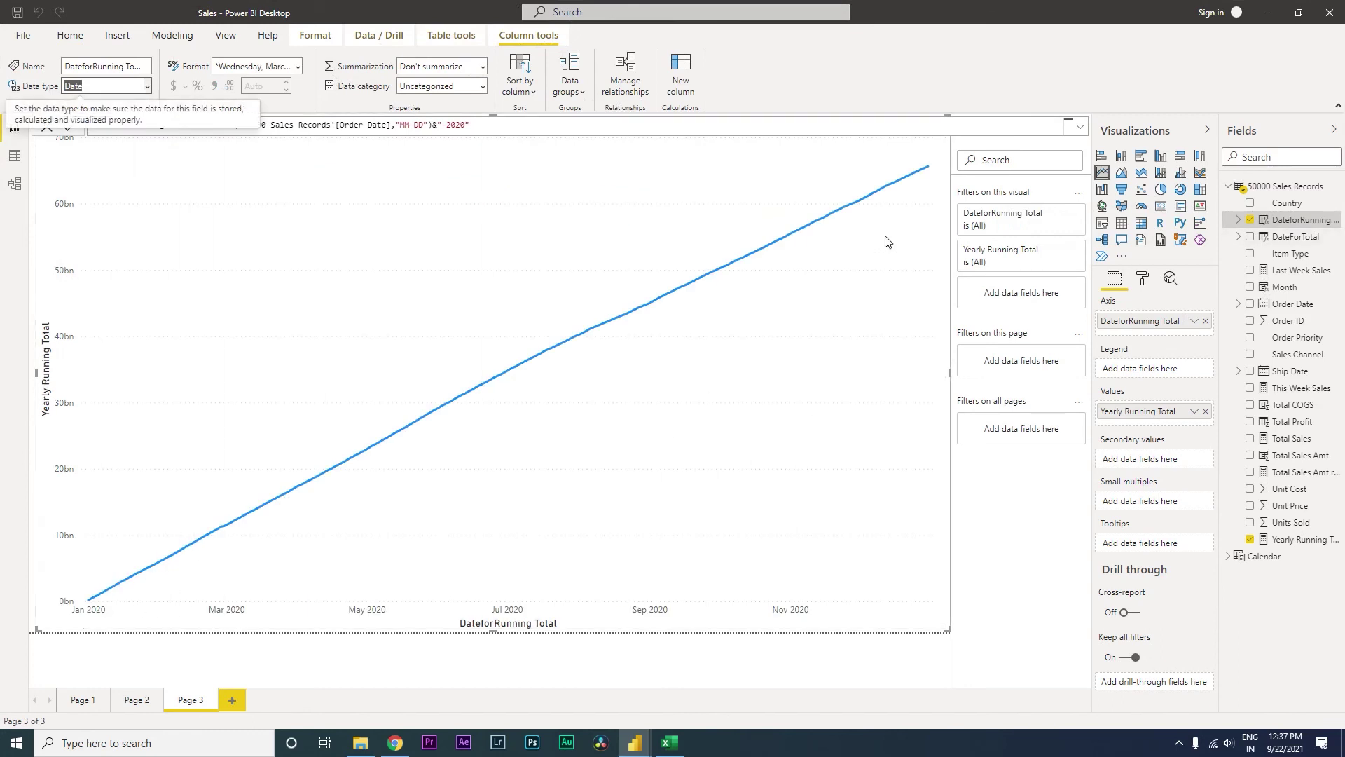
pyautogui.moveTo(936, 210)
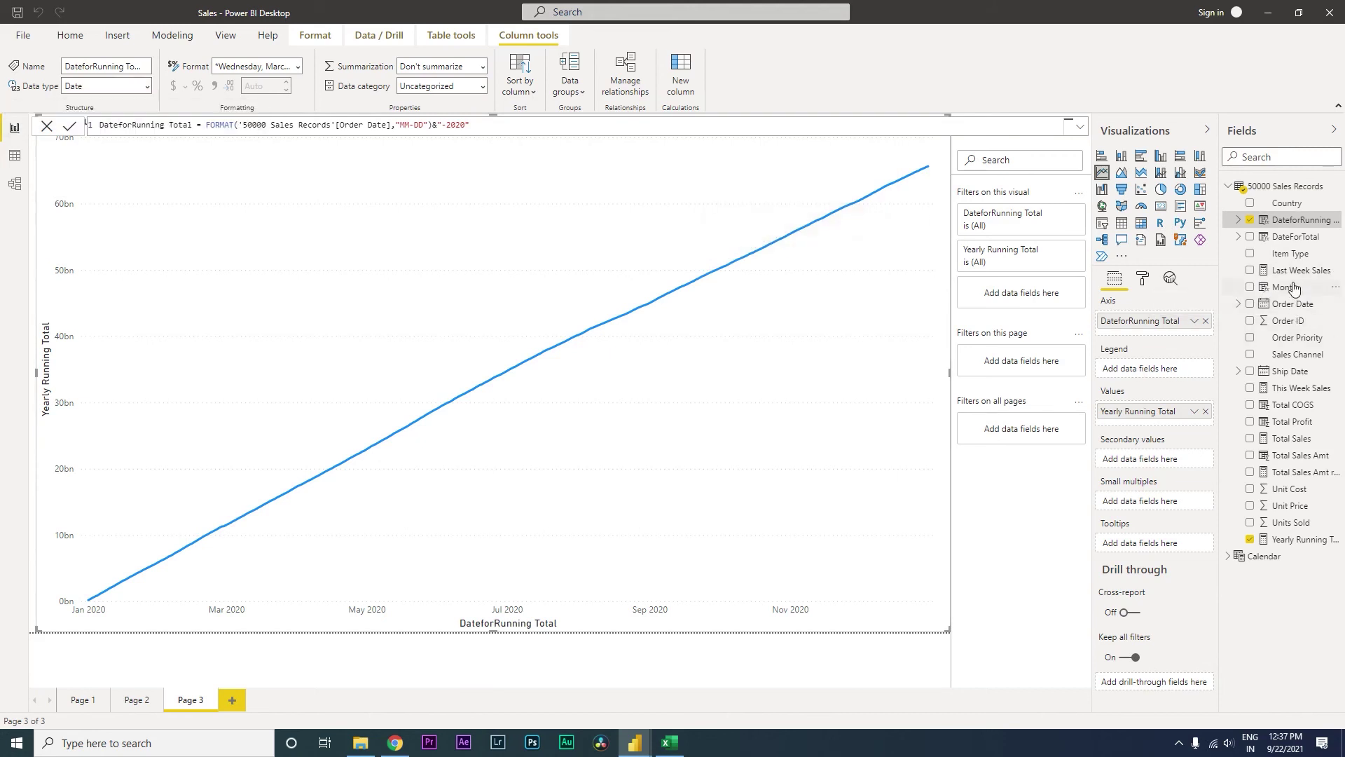
# Add Order Date to the chart legend, grouped by Year
pyautogui.moveTo(1296, 308); pyautogui.dragTo(1148, 369)
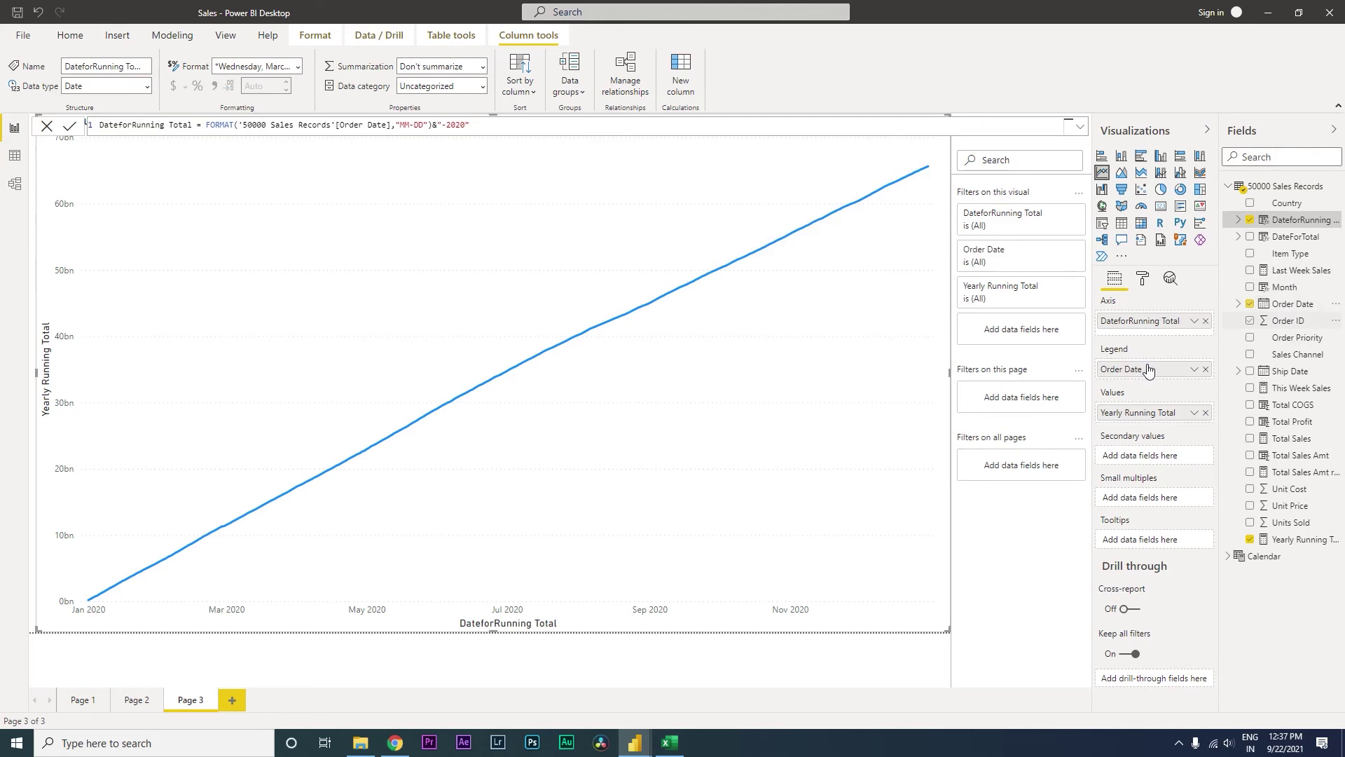
pyautogui.click(1194, 370)
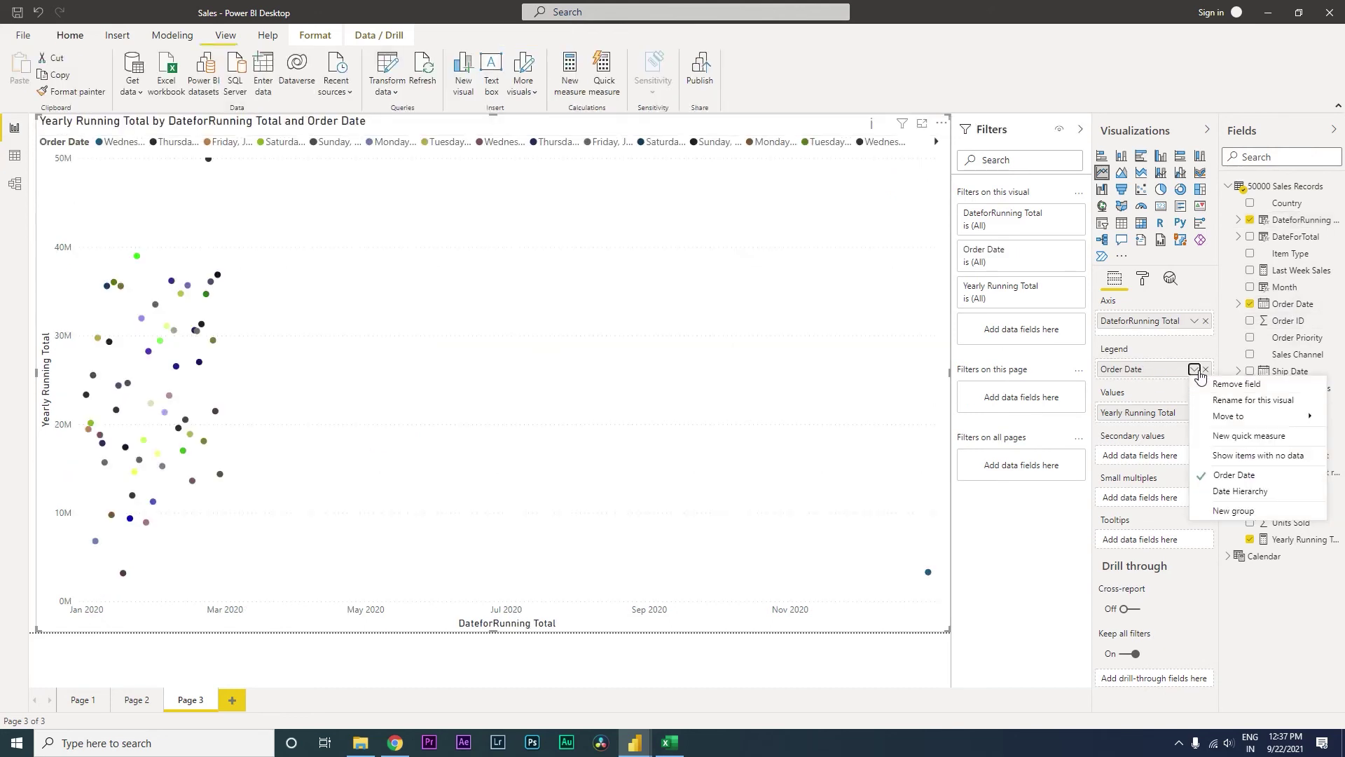
pyautogui.click(1240, 491)
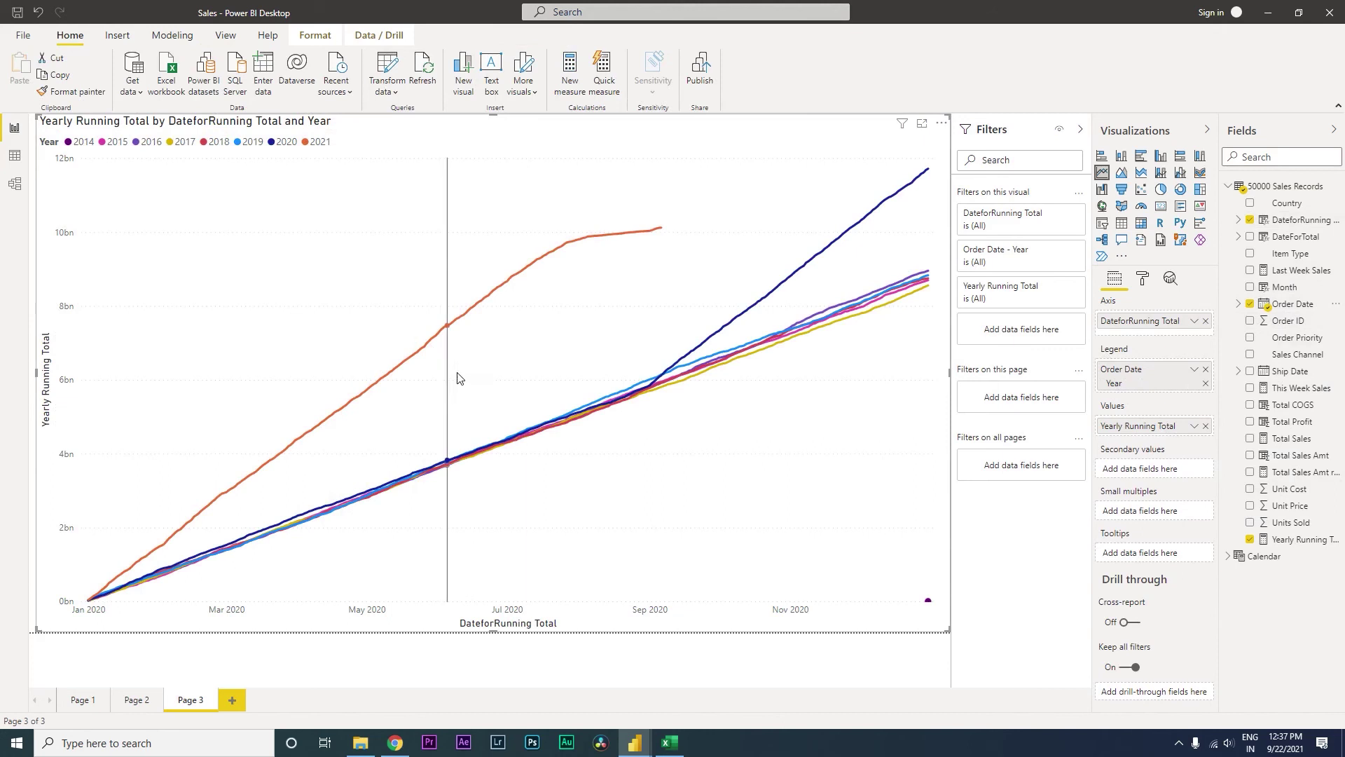
# Basic-filter the Order Date Year to 2019, 2020 and 2021, then collapse the Filters pane
pyautogui.click(1059, 250)
pyautogui.click(1035, 303)
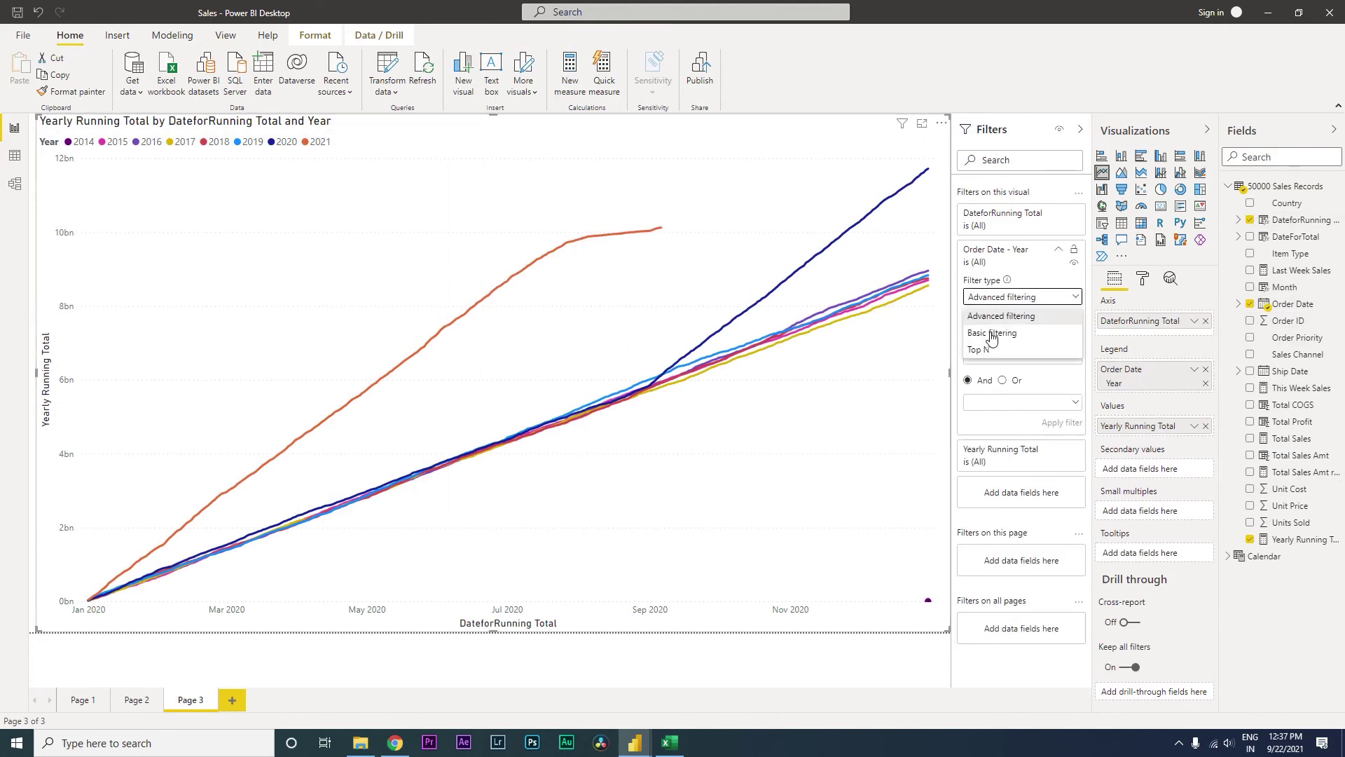
pyautogui.click(997, 334)
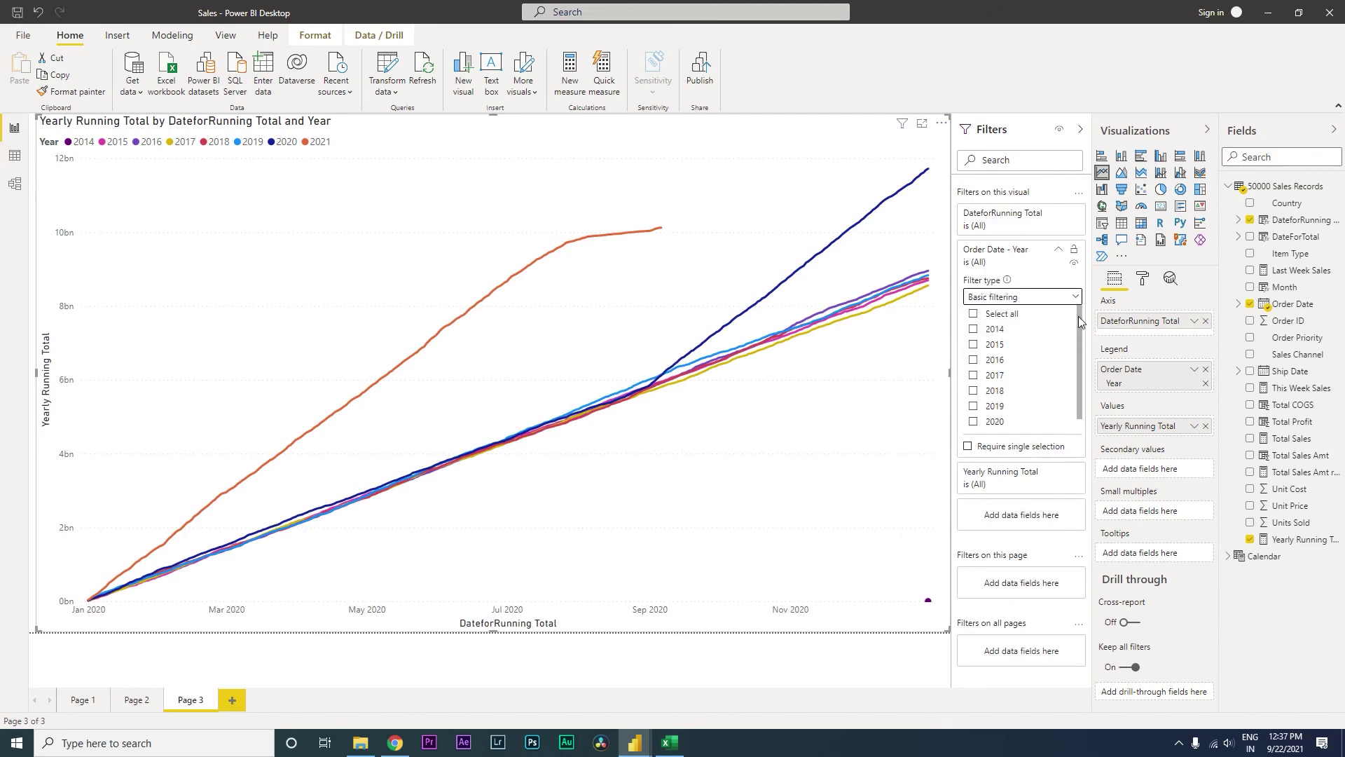
pyautogui.click(974, 425)
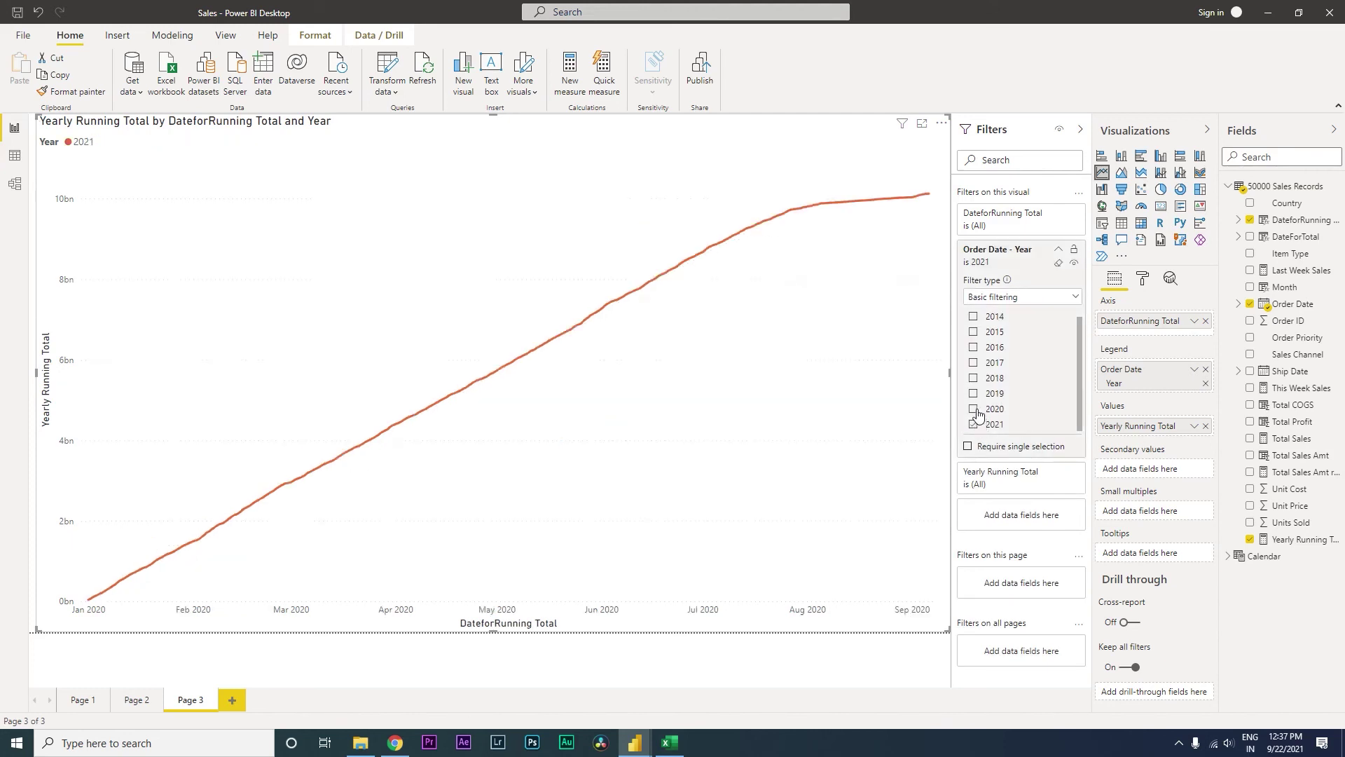
pyautogui.click(974, 409)
pyautogui.click(976, 394)
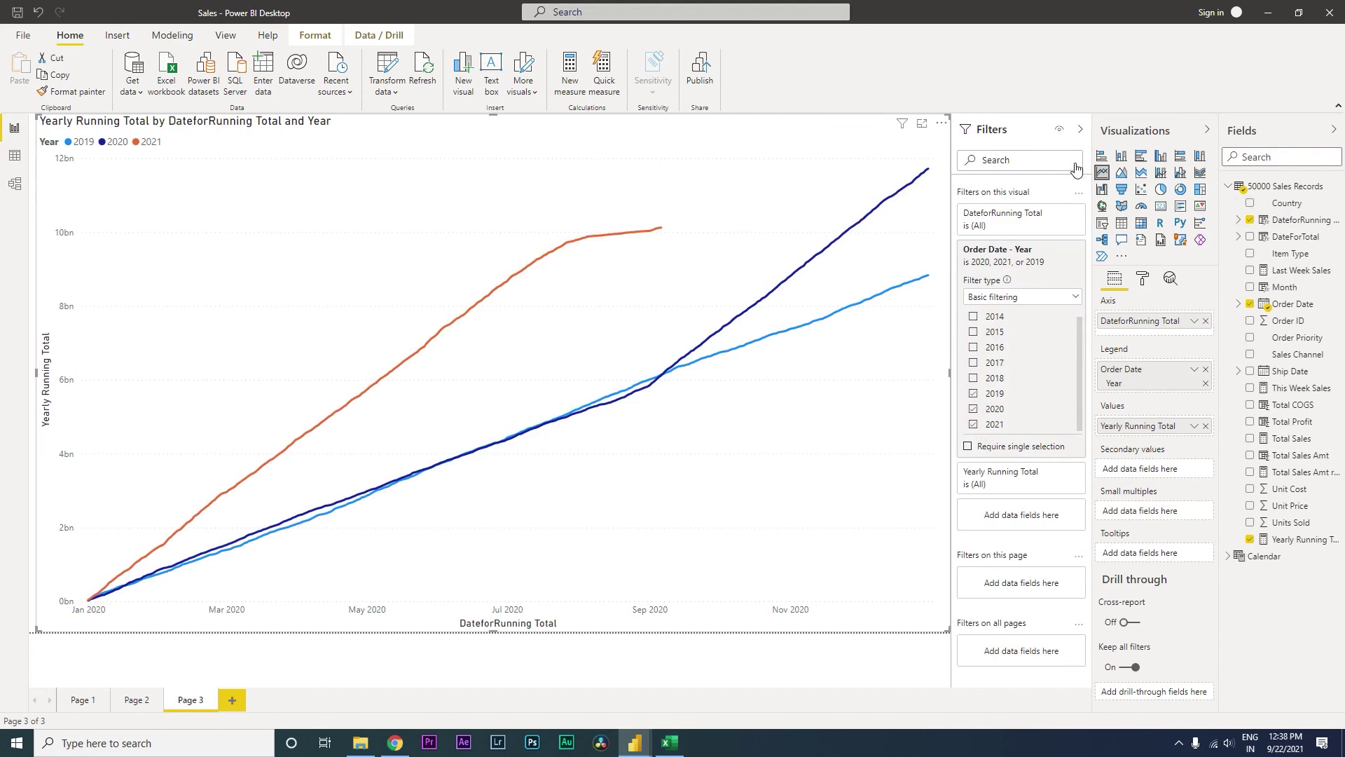
pyautogui.click(1080, 129)
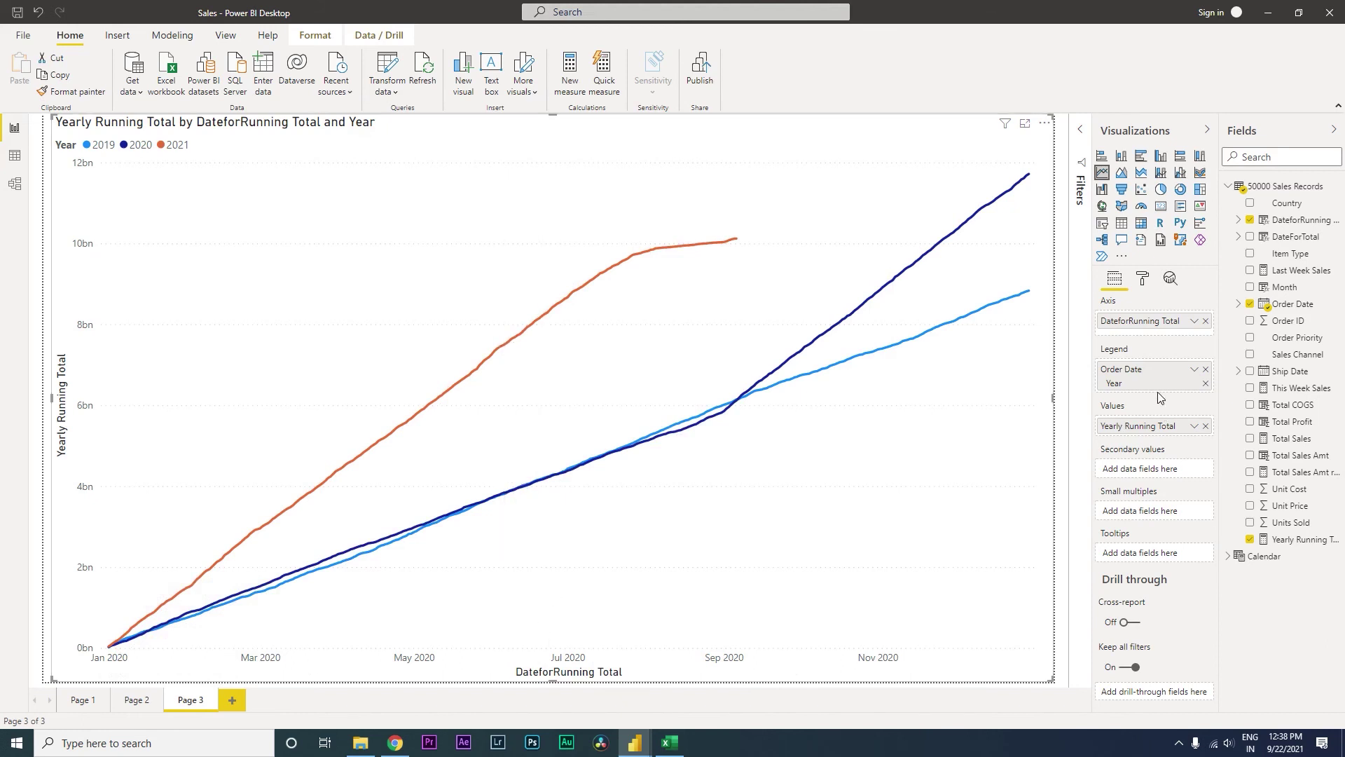
# Turn the chart's X axis off and its data labels on
pyautogui.click(1143, 279)
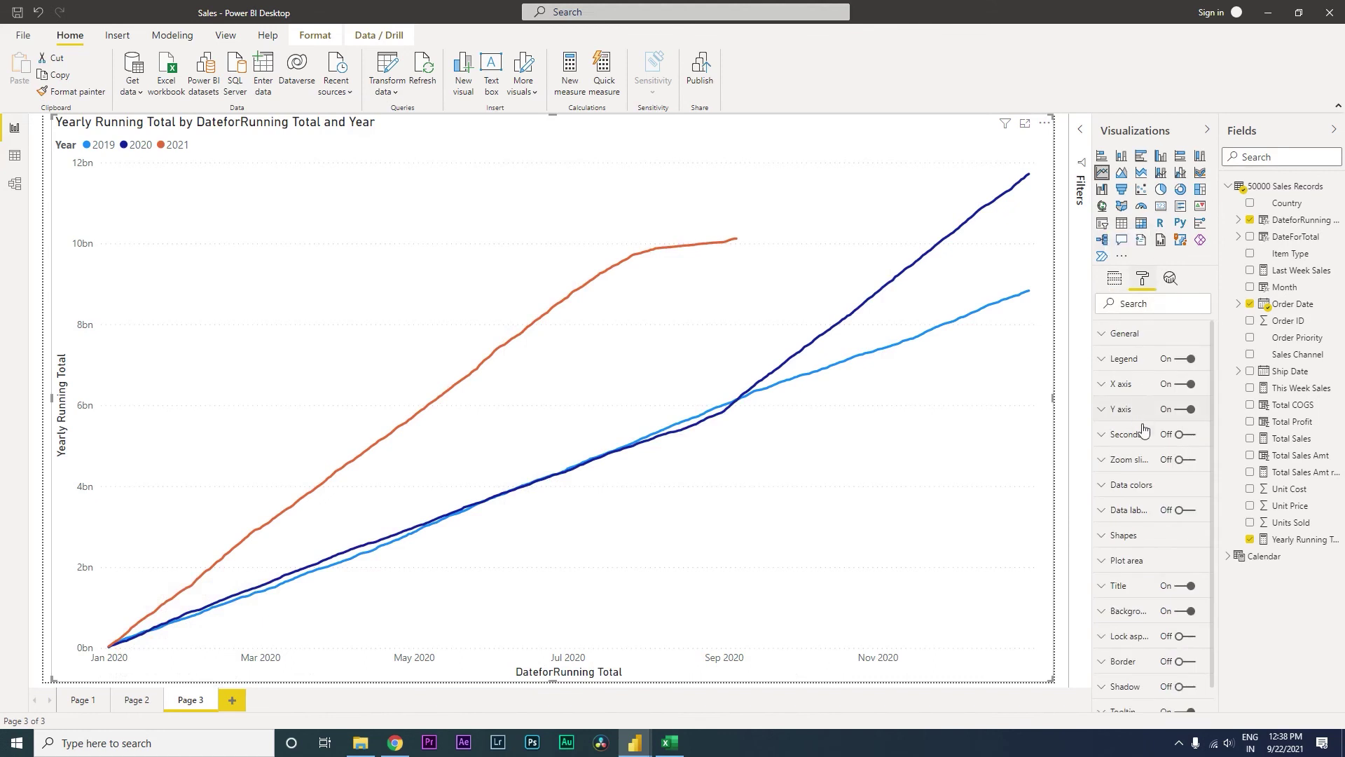
pyautogui.click(1190, 387)
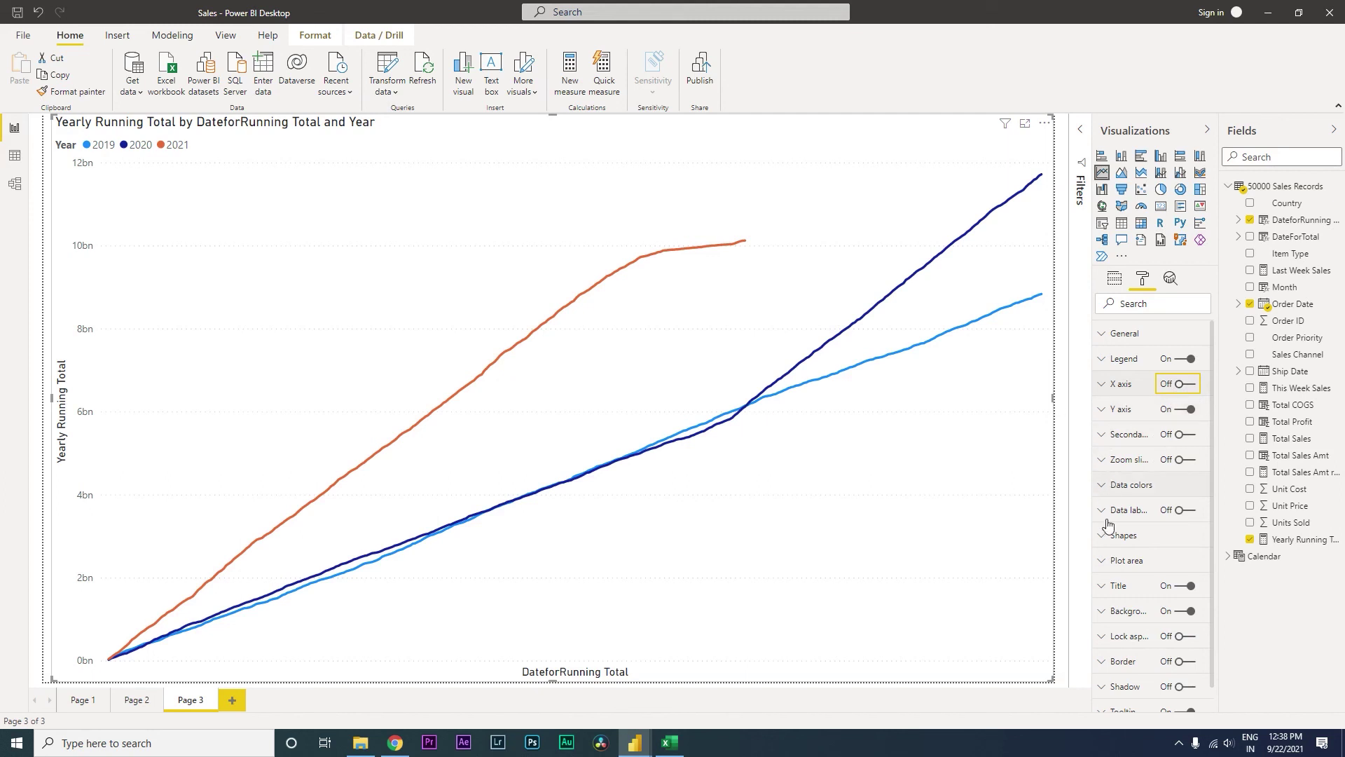
pyautogui.click(1187, 513)
pyautogui.click(1187, 512)
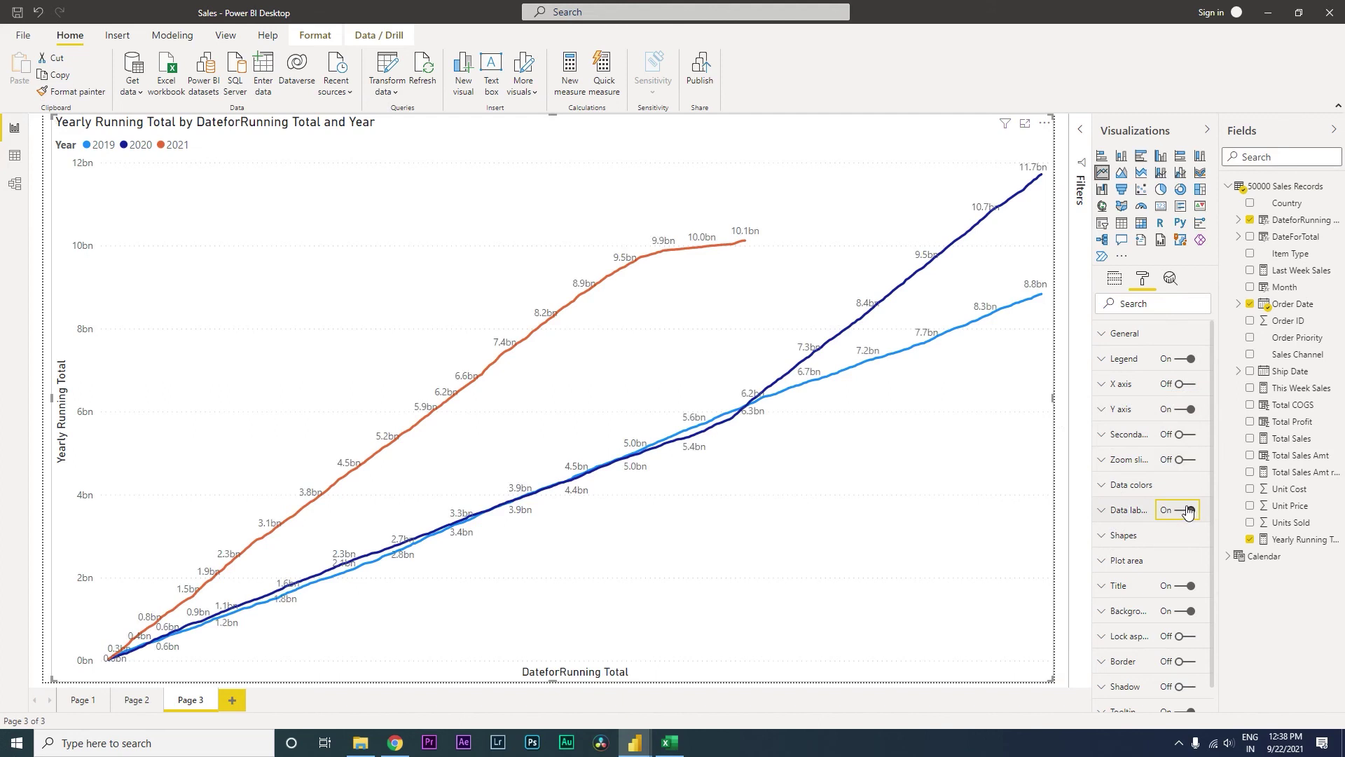
# Raise the line stroke width to 5 and set the line style to Dotted
pyautogui.click(1109, 538)
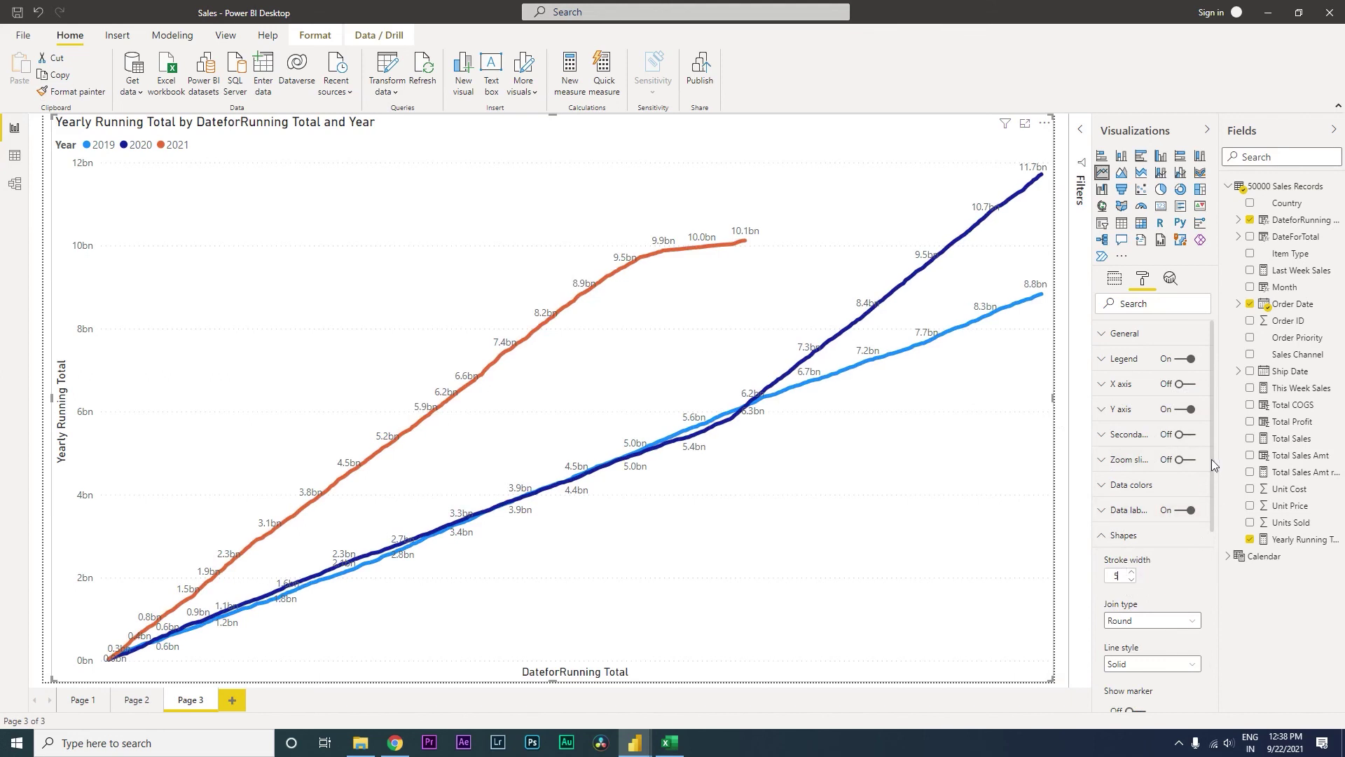
pyautogui.moveTo(1212, 459); pyautogui.dragTo(1214, 548)
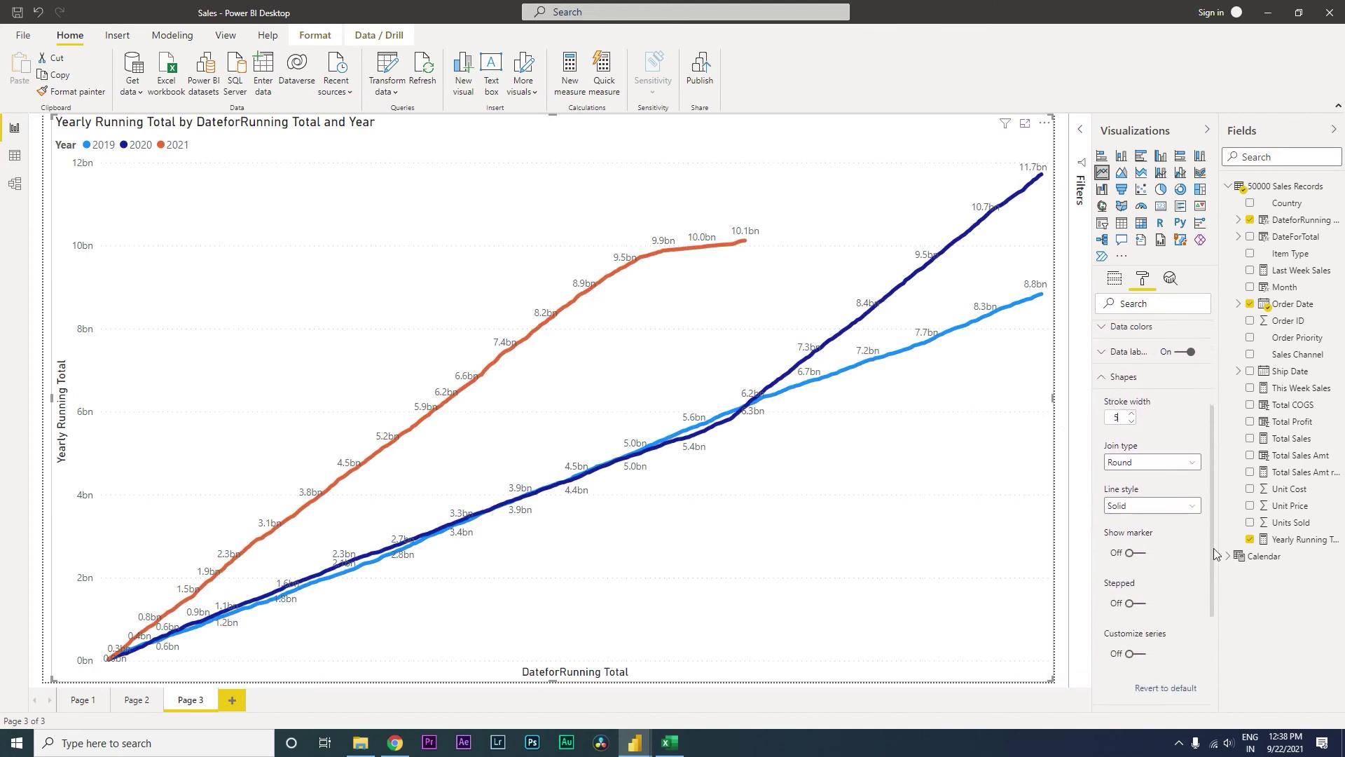
pyautogui.click(1155, 494)
pyautogui.click(1138, 510)
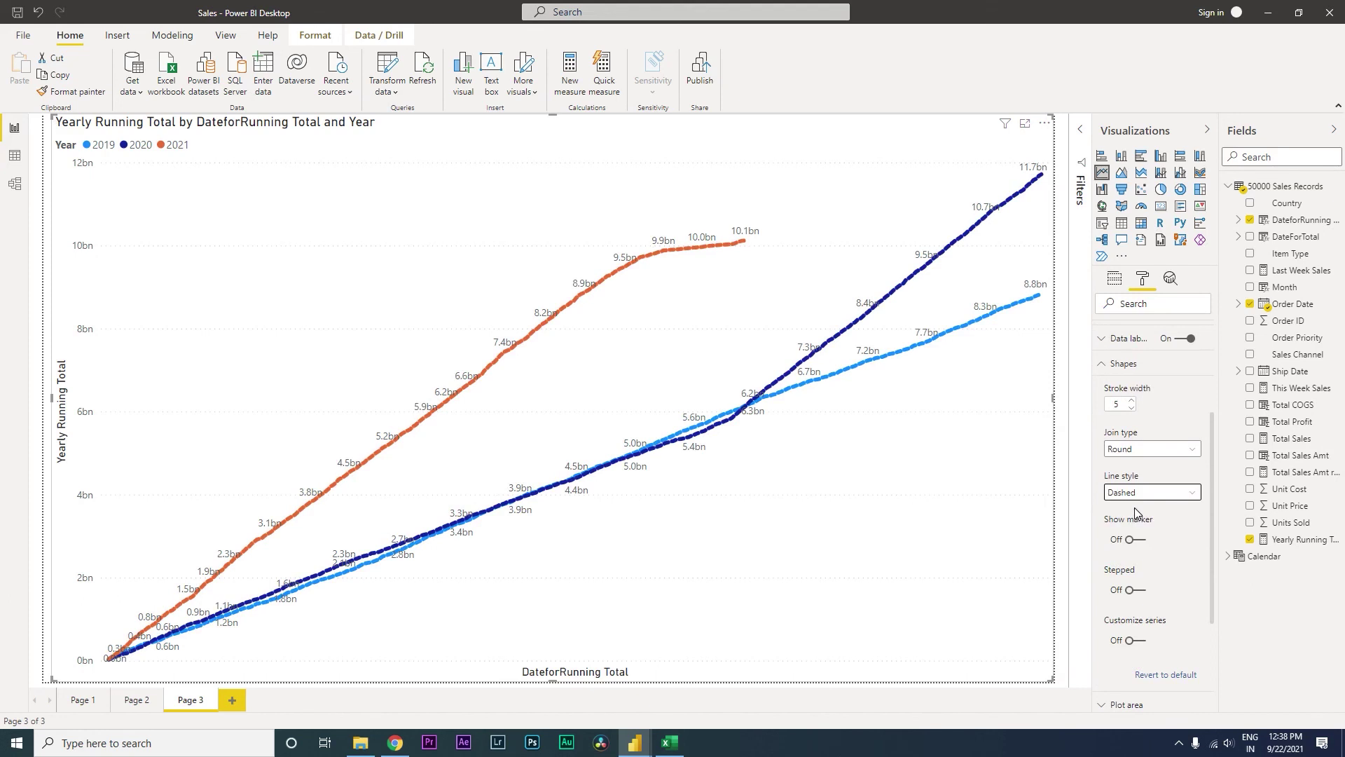
pyautogui.click(1135, 495)
pyautogui.click(1136, 529)
pyautogui.click(1139, 495)
pyautogui.click(1135, 543)
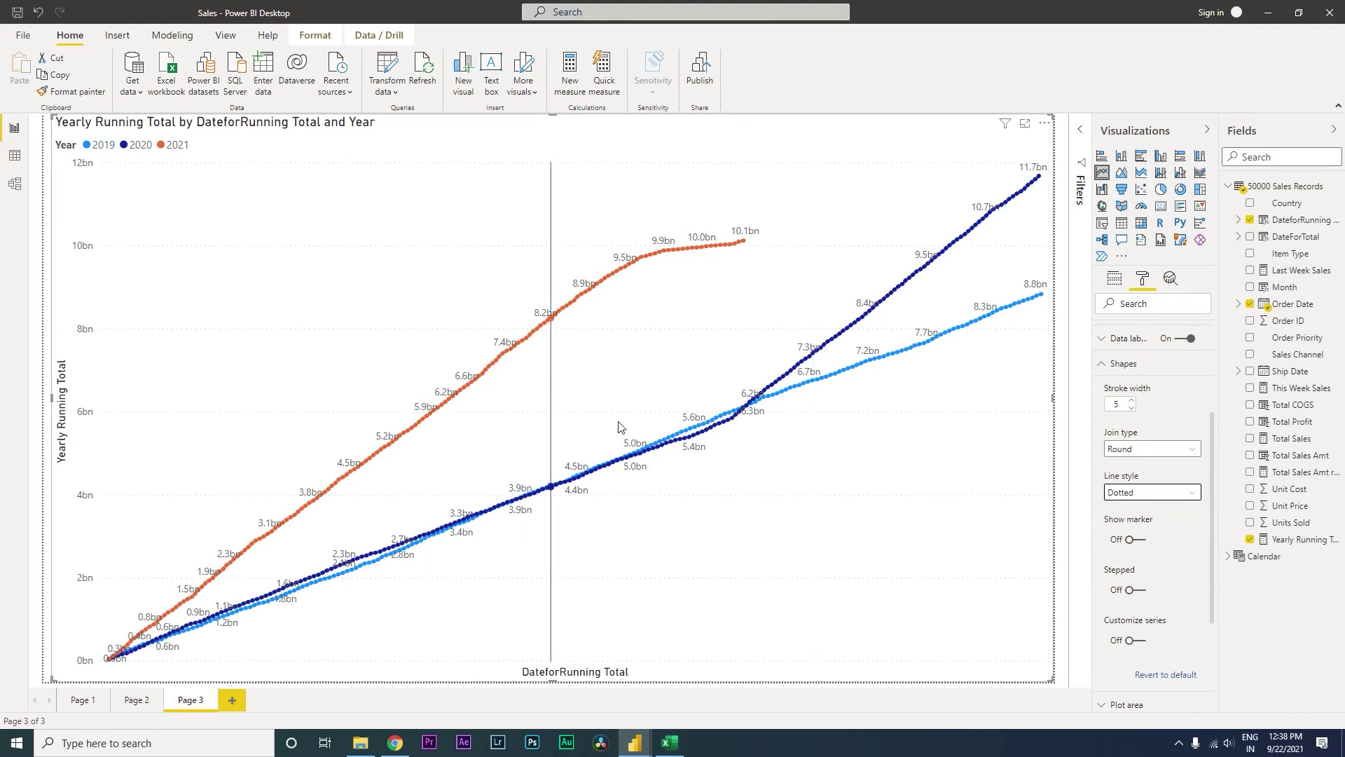
pyautogui.click(1121, 363)
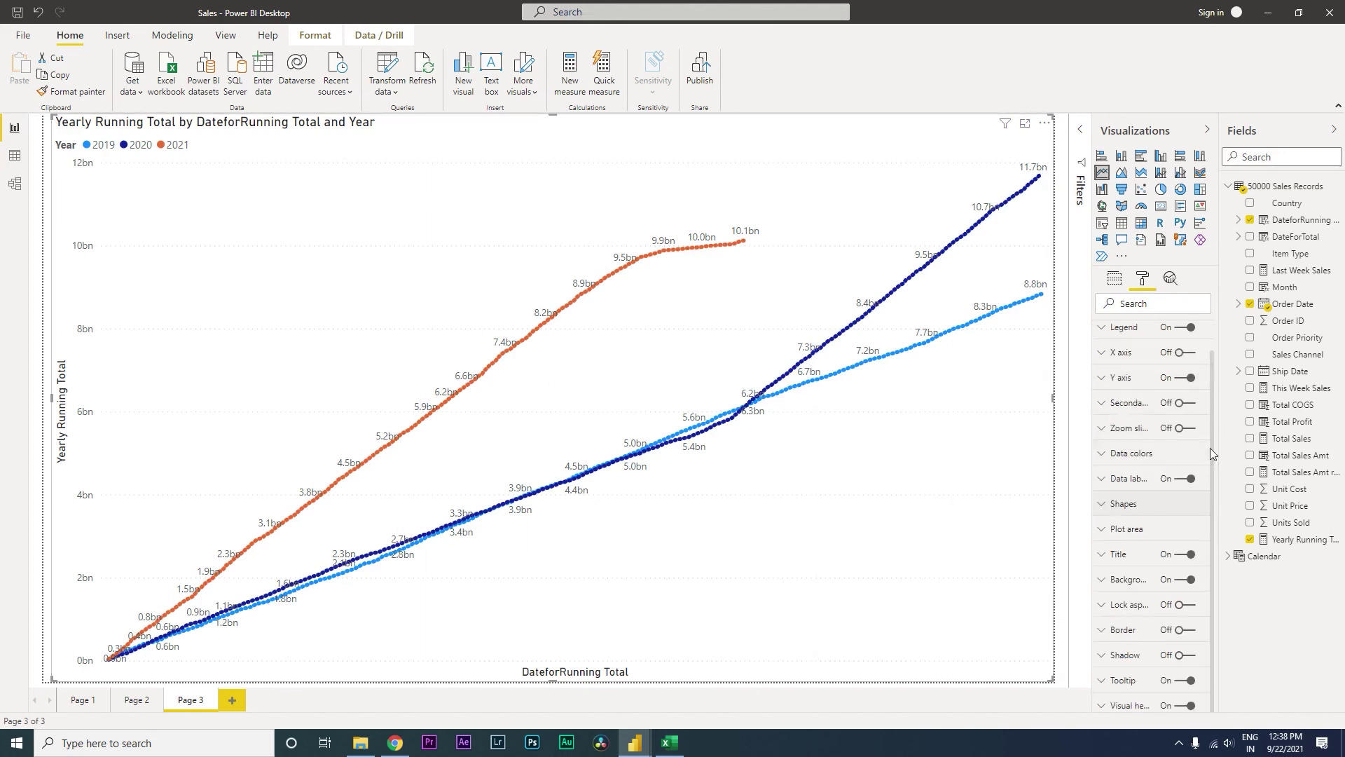
pyautogui.scroll(1, 1210, 435)
pyautogui.moveTo(296, 547)
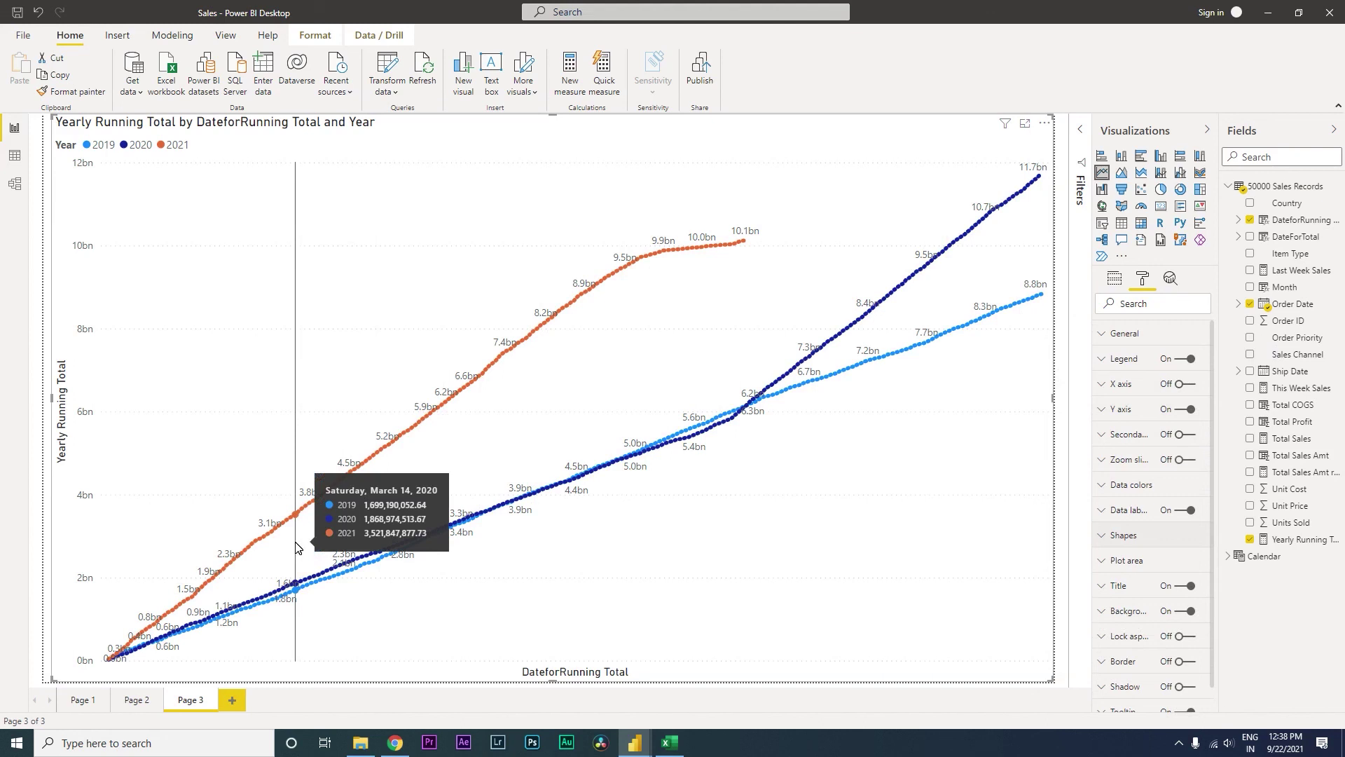